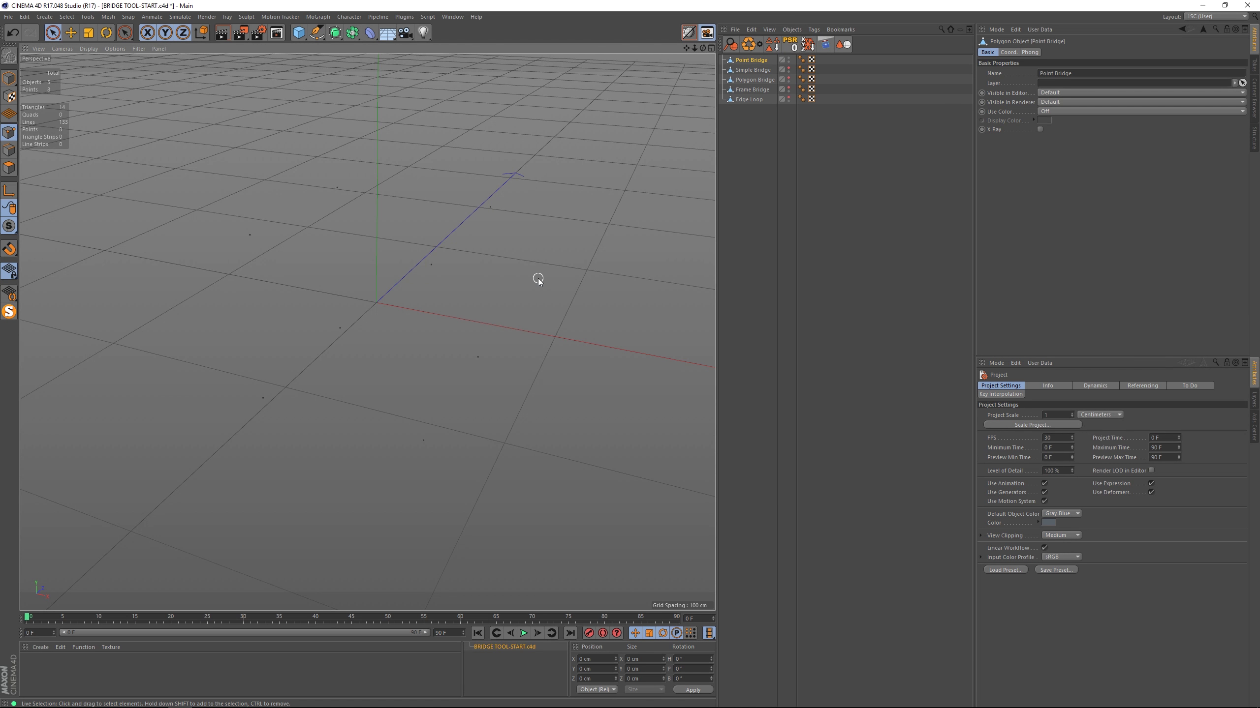
# Bridge the first pairs of loose points into wall quads of the Point Bridge object.
pyautogui.press('b')
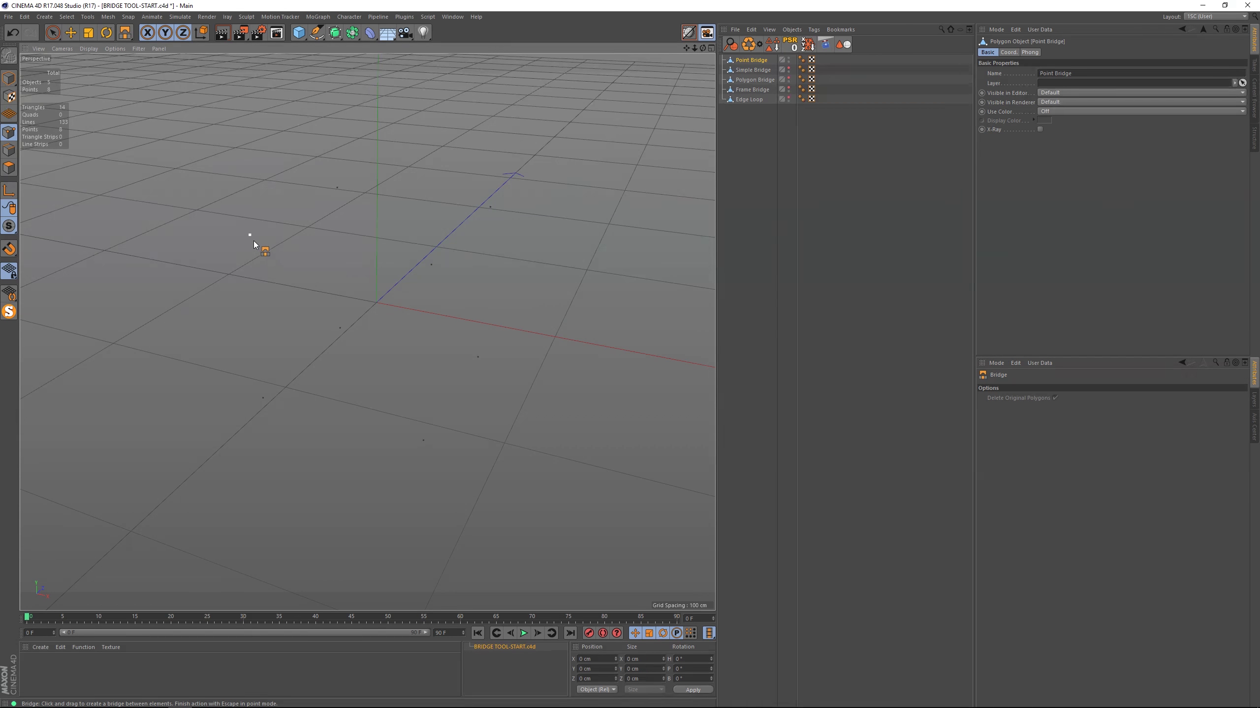
pyautogui.moveTo(250, 236); pyautogui.dragTo(261, 398)
pyautogui.moveTo(431, 264)
pyautogui.mouseDown()
pyautogui.moveTo(417, 375)
pyautogui.moveTo(425, 439)
pyautogui.mouseUp()
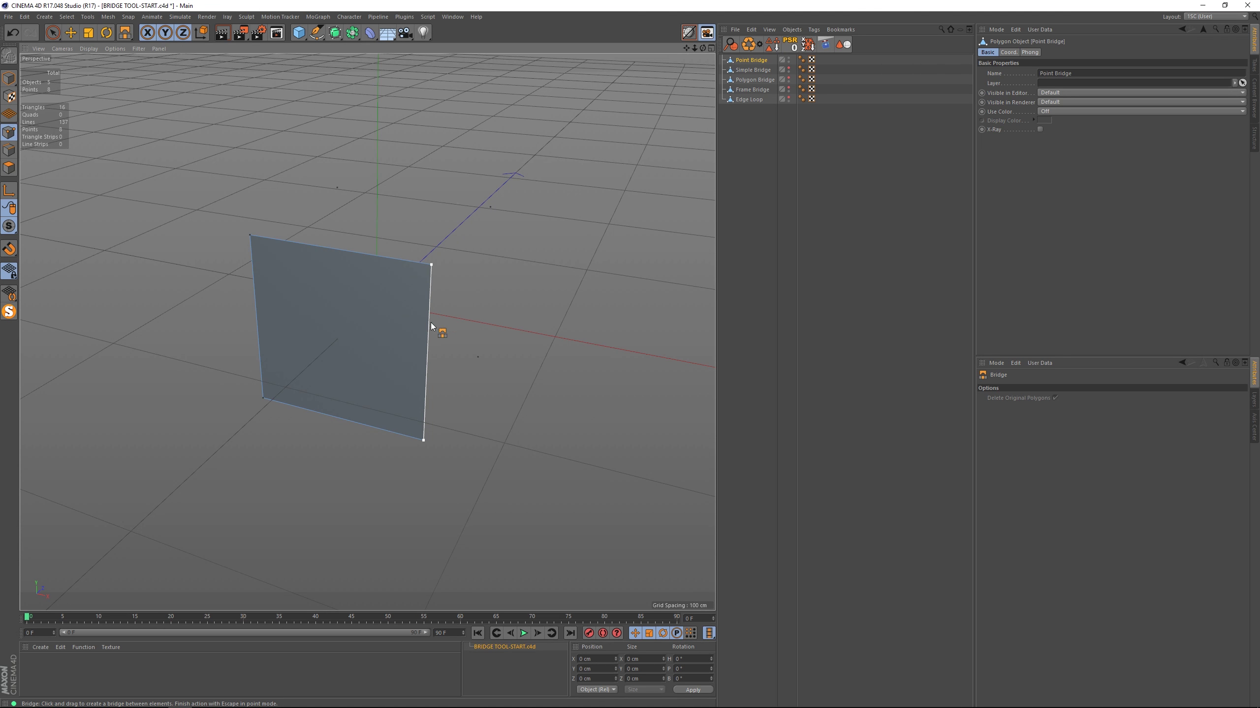
pyautogui.click(477, 357)
# Bridge the remaining loose points into the last wall quads to complete the open box.
pyautogui.keyDown('alt'); pyautogui.moveTo(465, 327); pyautogui.dragTo(430, 331); pyautogui.keyUp('alt')
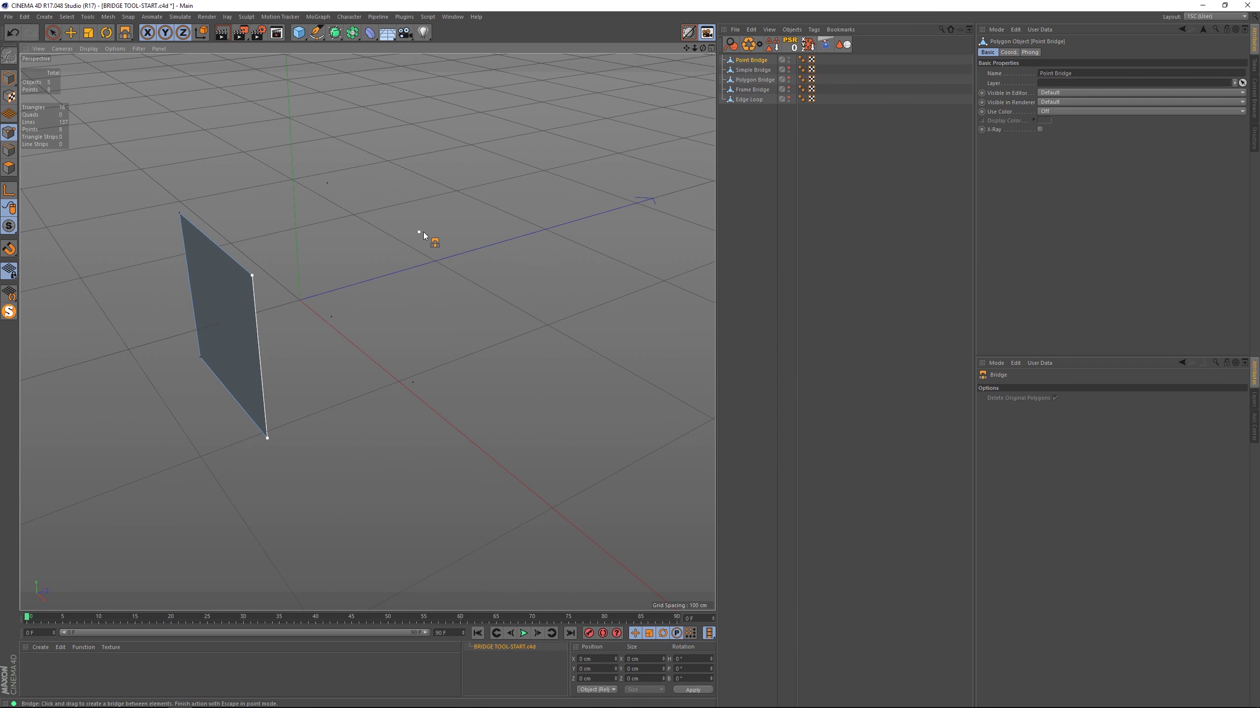
pyautogui.moveTo(418, 232); pyautogui.dragTo(412, 382)
pyautogui.keyDown('alt'); pyautogui.moveTo(412, 382); pyautogui.dragTo(371, 242); pyautogui.keyUp('alt')
pyautogui.moveTo(357, 187); pyautogui.dragTo(358, 306)
pyautogui.keyDown('alt'); pyautogui.moveTo(358, 306); pyautogui.dragTo(541, 267); pyautogui.keyUp('alt')
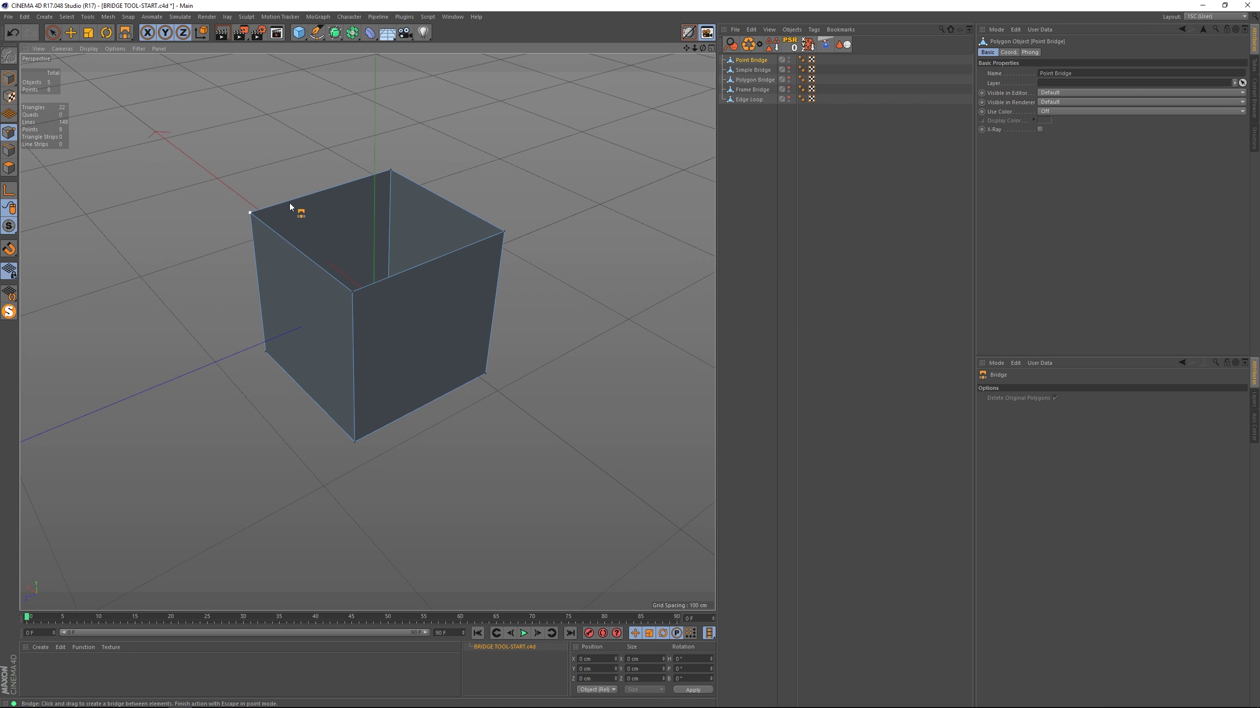
# Bridge the top corner points in turn to cap the top of the box.
pyautogui.moveTo(250, 213); pyautogui.dragTo(353, 292)
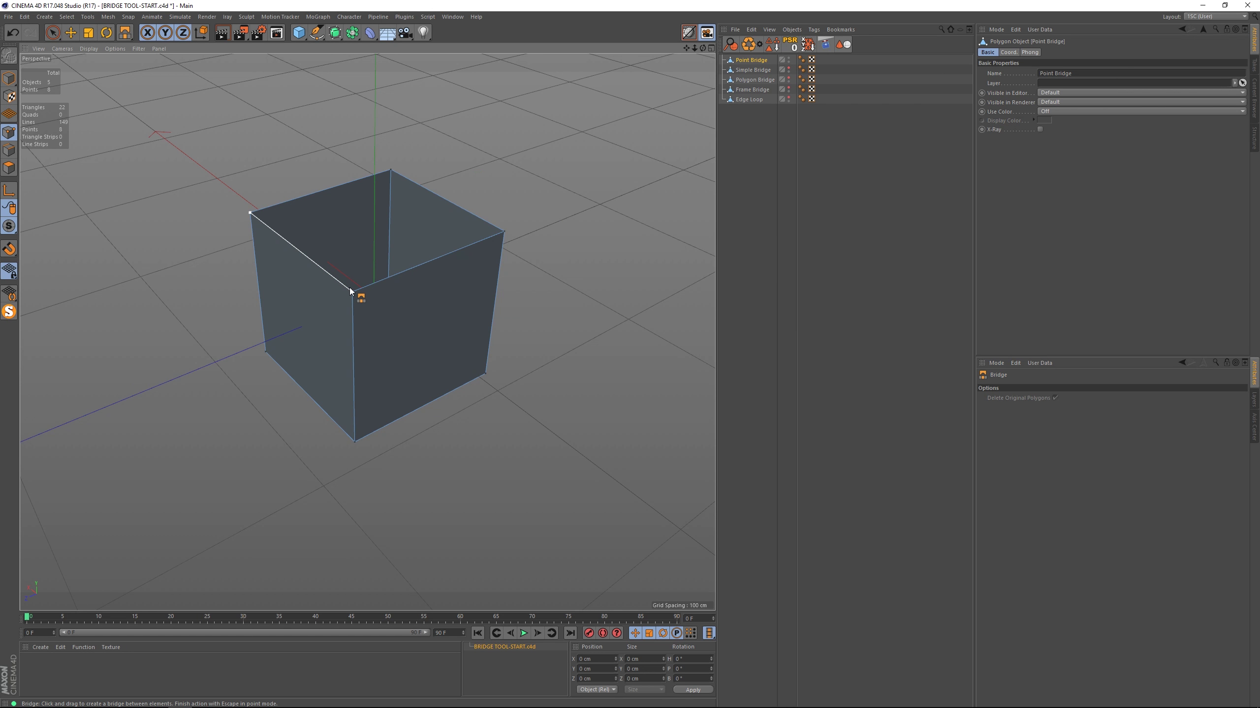
pyautogui.click(391, 169)
pyautogui.click(504, 231)
# Bridge the bottom corner points to close the cube's underside.
pyautogui.keyDown('alt'); pyautogui.moveTo(502, 360); pyautogui.dragTo(389, 257); pyautogui.keyUp('alt')
pyautogui.press('space')
pyautogui.press('space')
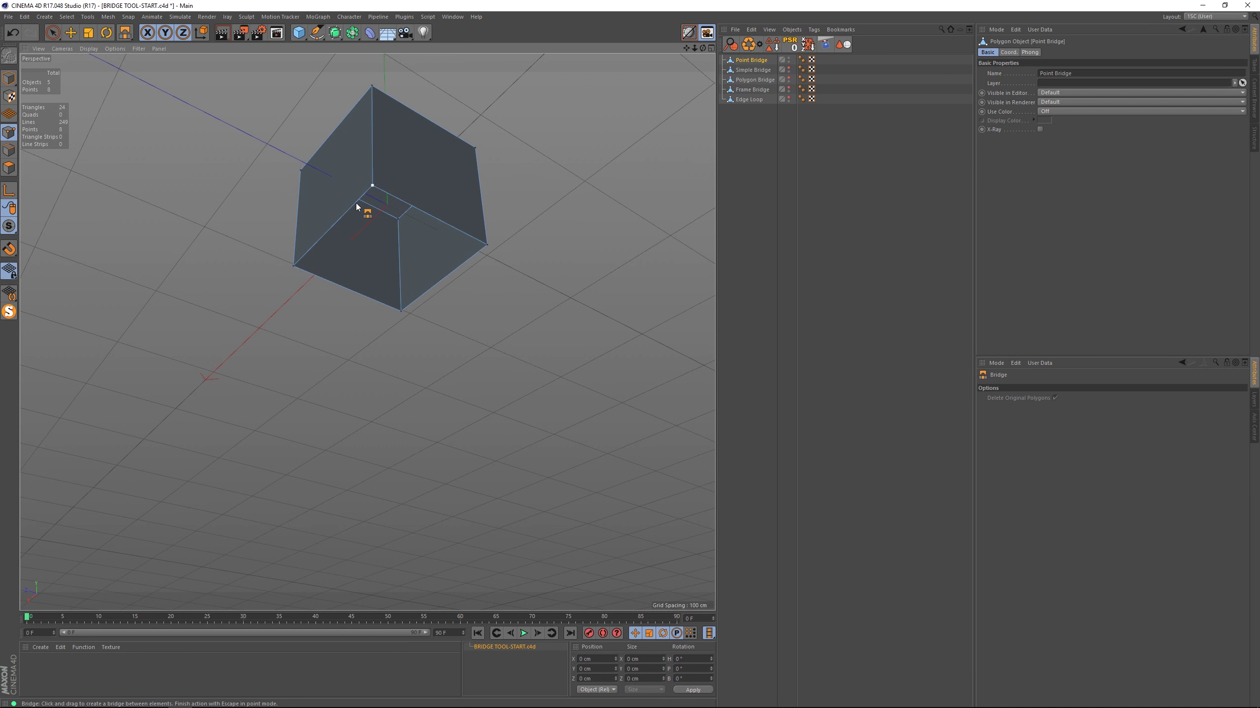
pyautogui.click(487, 244)
pyautogui.press('space')
pyautogui.keyDown('alt'); pyautogui.moveTo(418, 239); pyautogui.dragTo(510, 285); pyautogui.keyUp('alt')
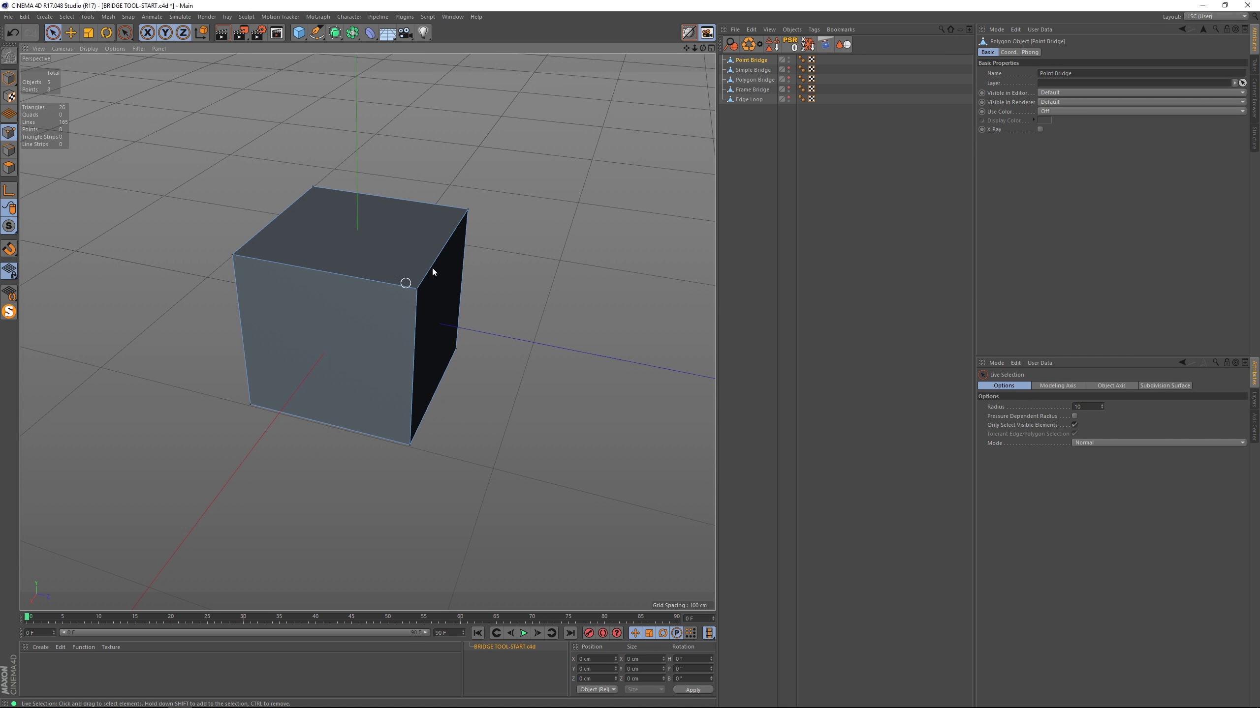
pyautogui.keyDown('alt'); pyautogui.moveTo(521, 309); pyautogui.dragTo(505, 295); pyautogui.keyUp('alt')
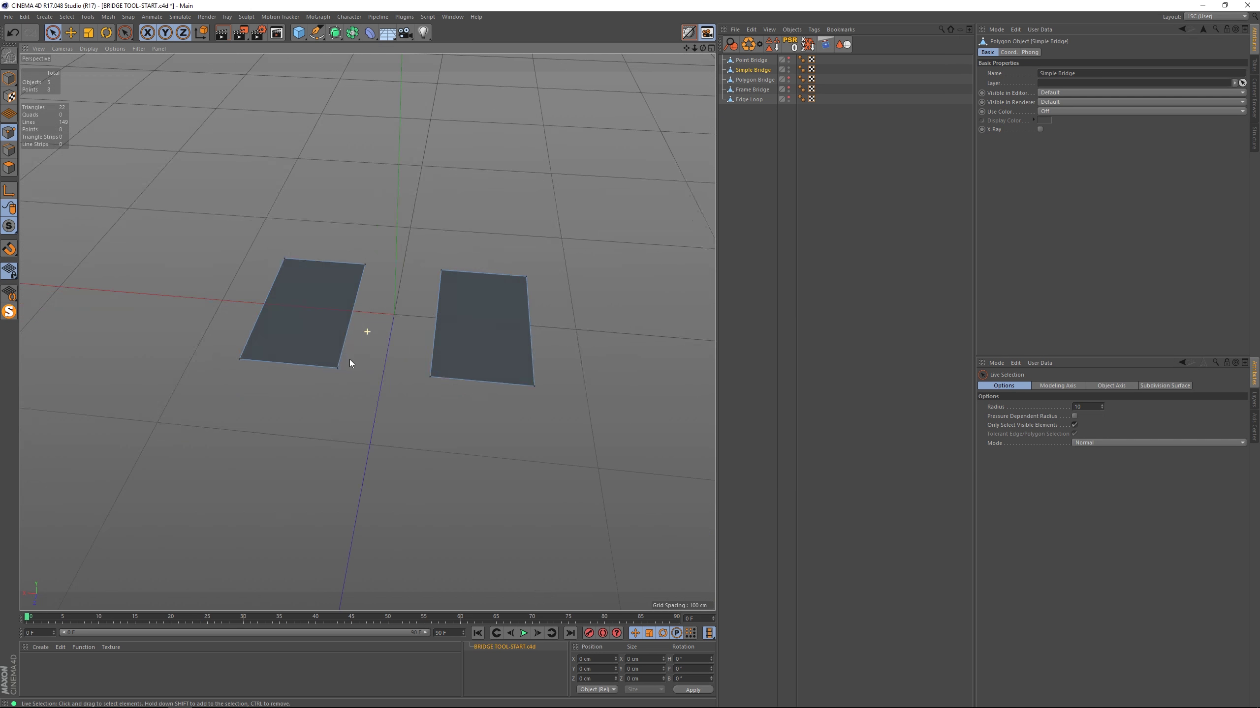
pyautogui.keyDown('alt'); pyautogui.moveTo(351, 361); pyautogui.dragTo(336, 359); pyautogui.keyUp('alt')
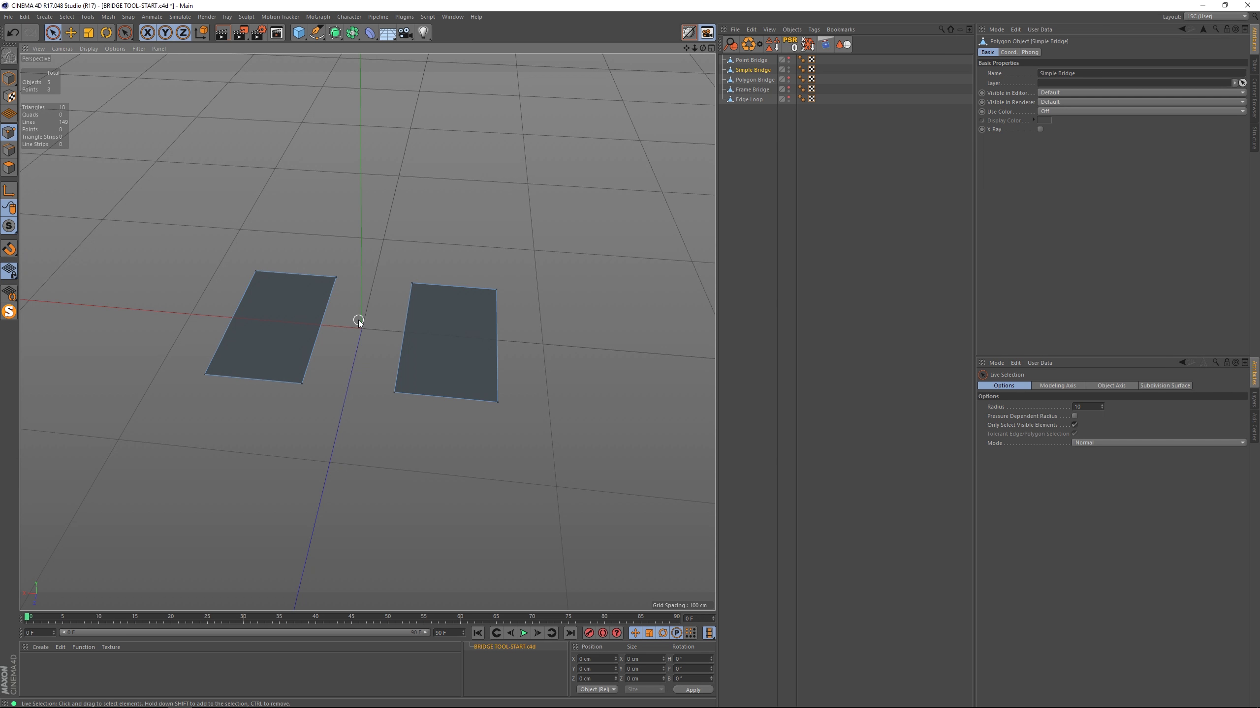
pyautogui.press('m')
pyautogui.press('b')
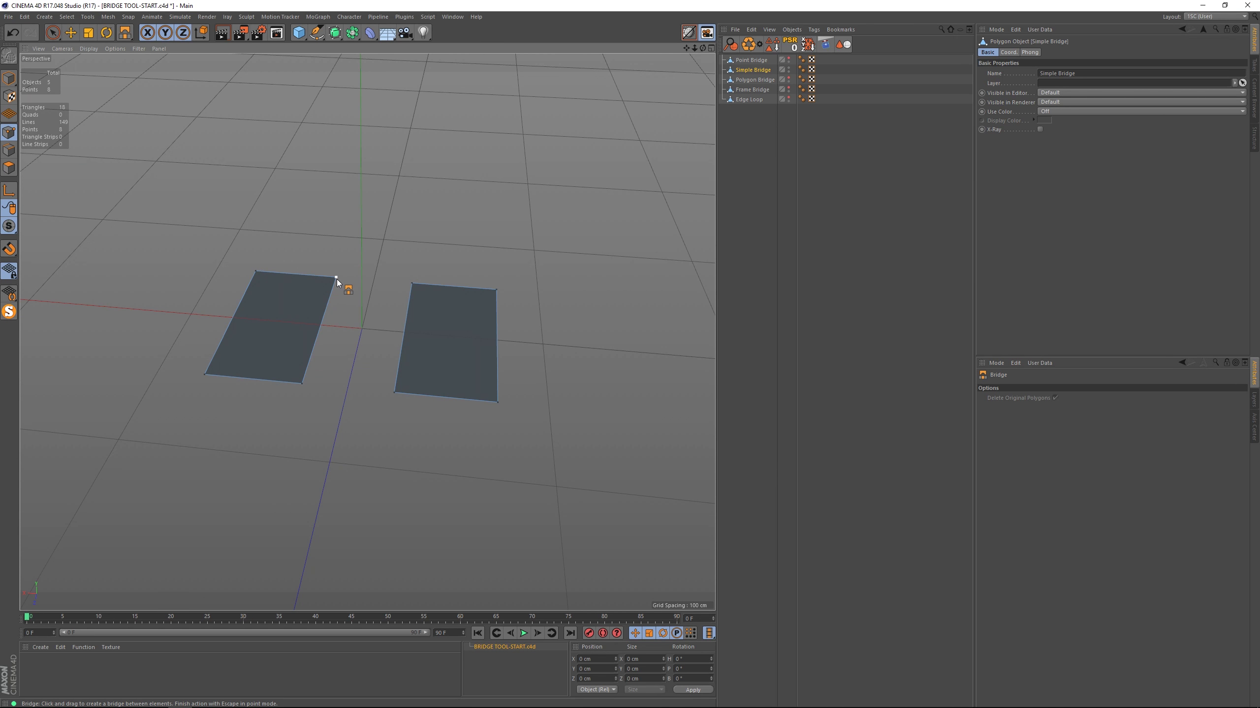
pyautogui.moveTo(336, 278); pyautogui.dragTo(301, 384)
pyautogui.moveTo(411, 282); pyautogui.dragTo(393, 393)
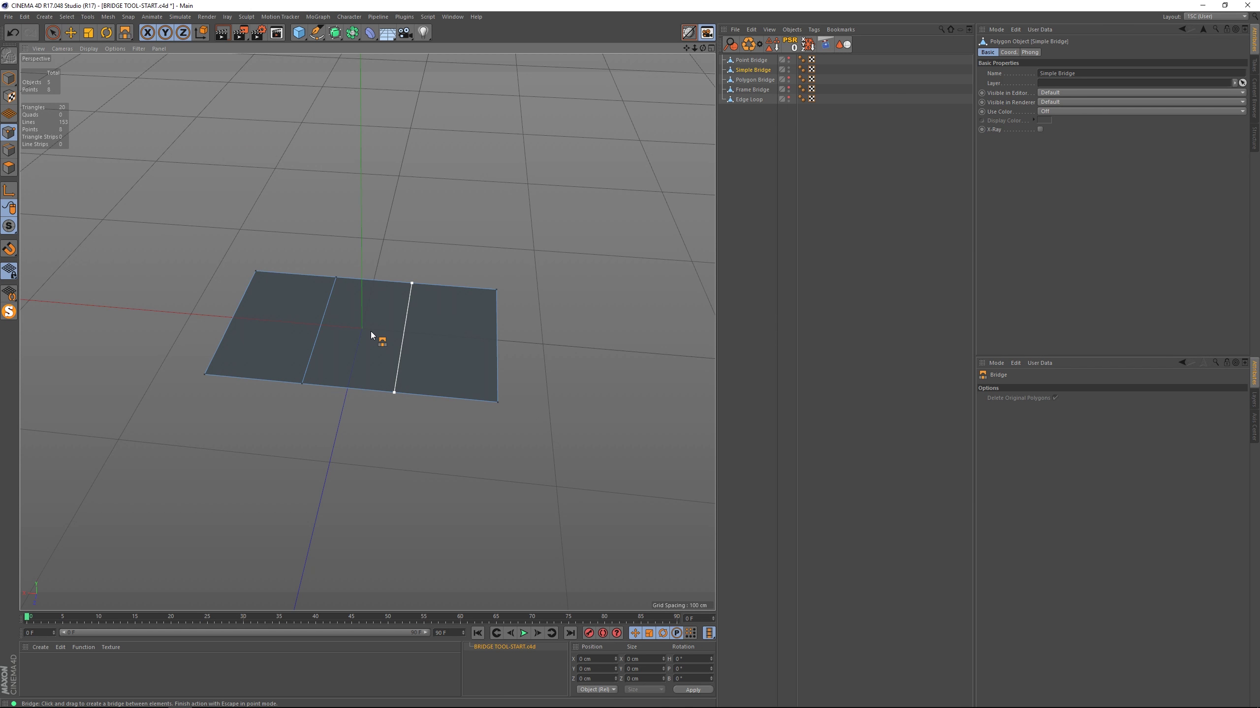
pyautogui.hotkey('ctrl', 'z')
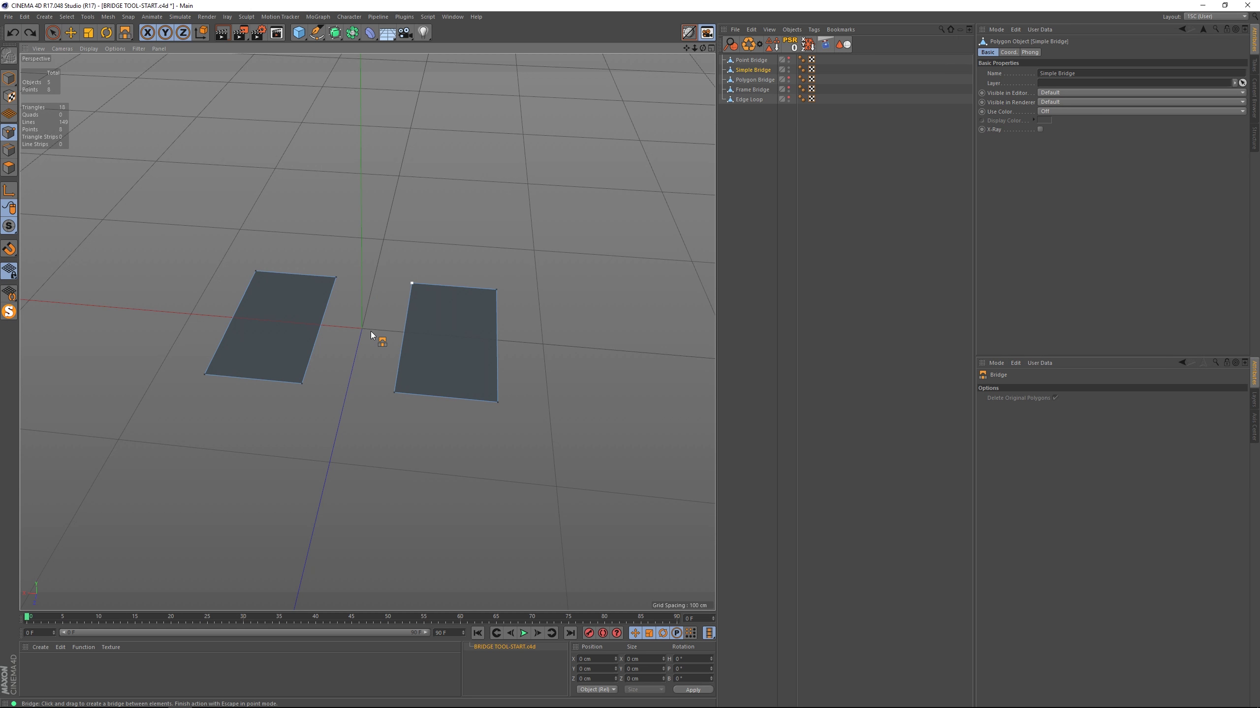
# Bridge the left quad's right edge to the right quad's left edge, redoing it once.
pyautogui.hotkey('ctrl', 'z')
pyautogui.moveTo(323, 324); pyautogui.dragTo(399, 327)
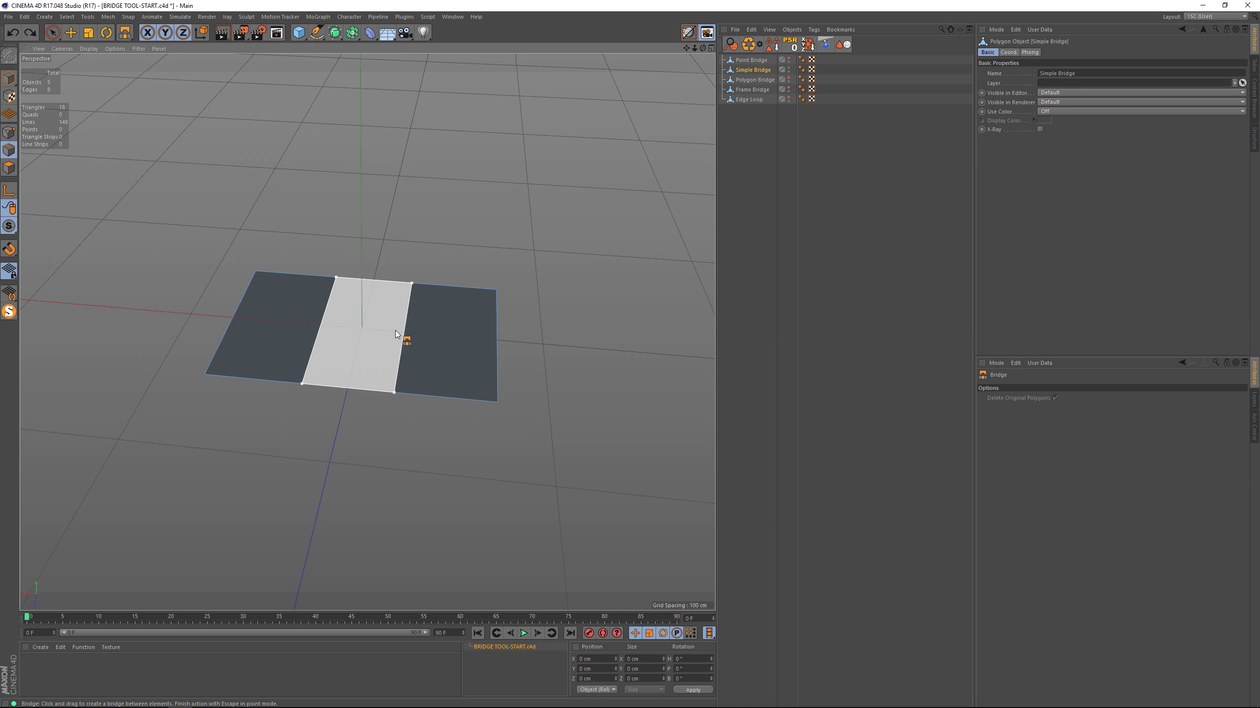
pyautogui.hotkey('ctrl', 'z')
pyautogui.moveTo(333, 327); pyautogui.dragTo(408, 335)
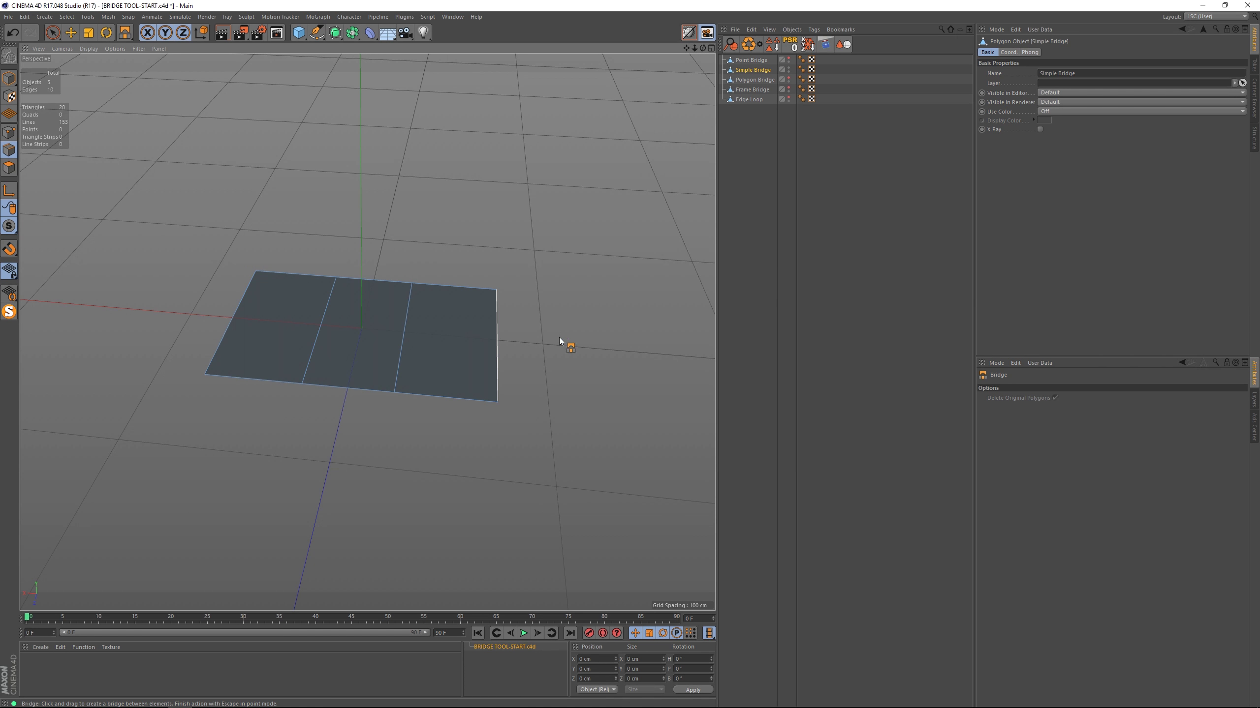
pyautogui.keyDown('alt'); pyautogui.moveTo(534, 349); pyautogui.dragTo(492, 349); pyautogui.keyUp('alt')
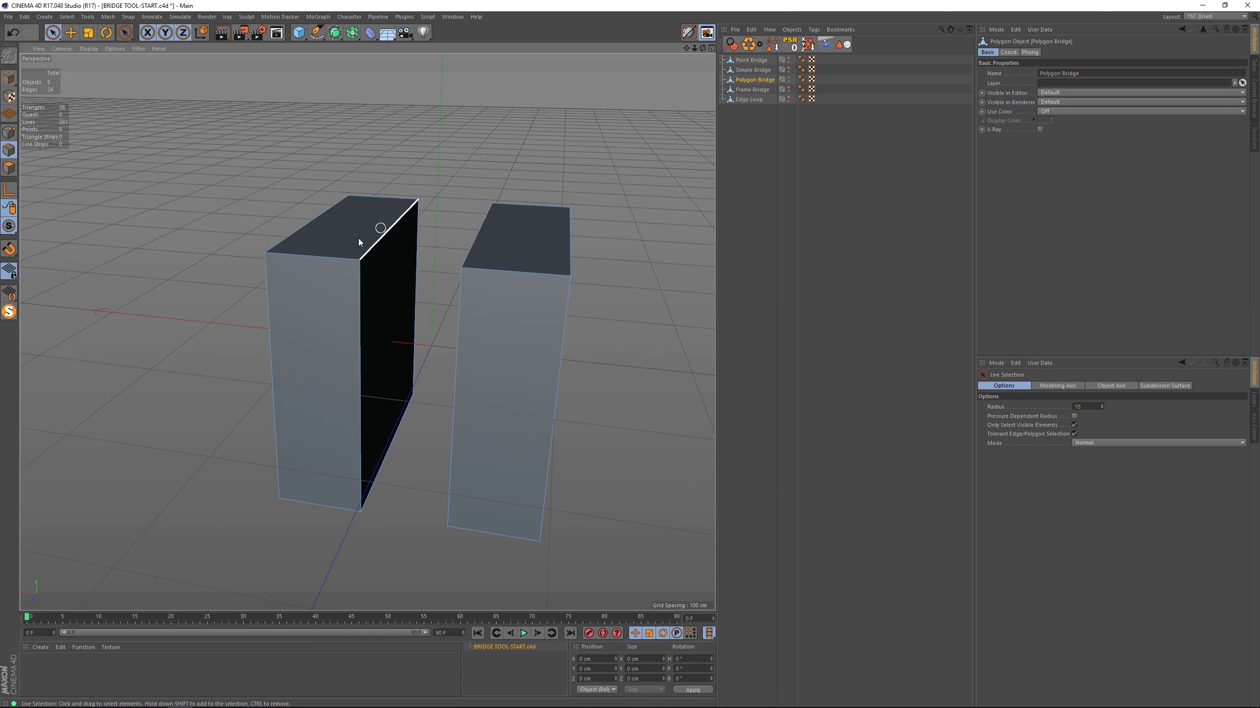
# Select the inner side faces of both tall boxes in Polygon mode.
pyautogui.keyDown('alt'); pyautogui.moveTo(447, 366); pyautogui.dragTo(376, 338); pyautogui.keyUp('alt')
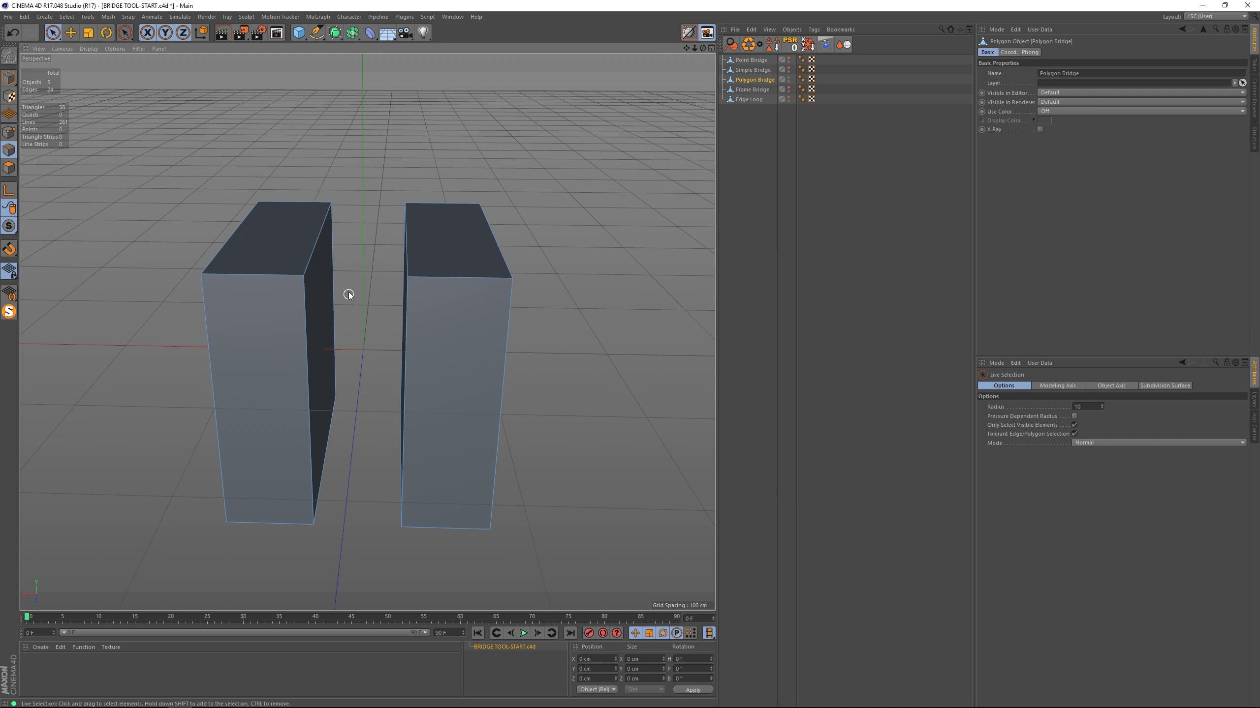
pyautogui.press('Return')
pyautogui.click(328, 318)
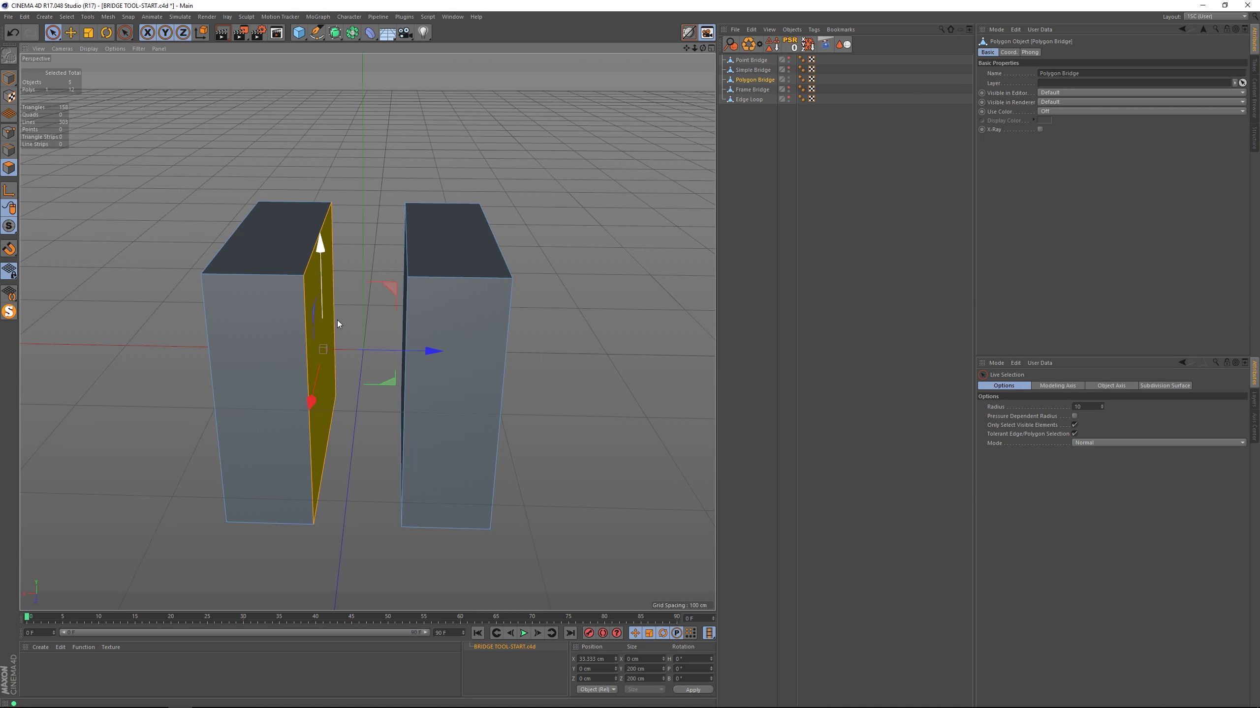
pyautogui.keyDown('alt'); pyautogui.moveTo(370, 319); pyautogui.dragTo(433, 308); pyautogui.keyUp('alt')
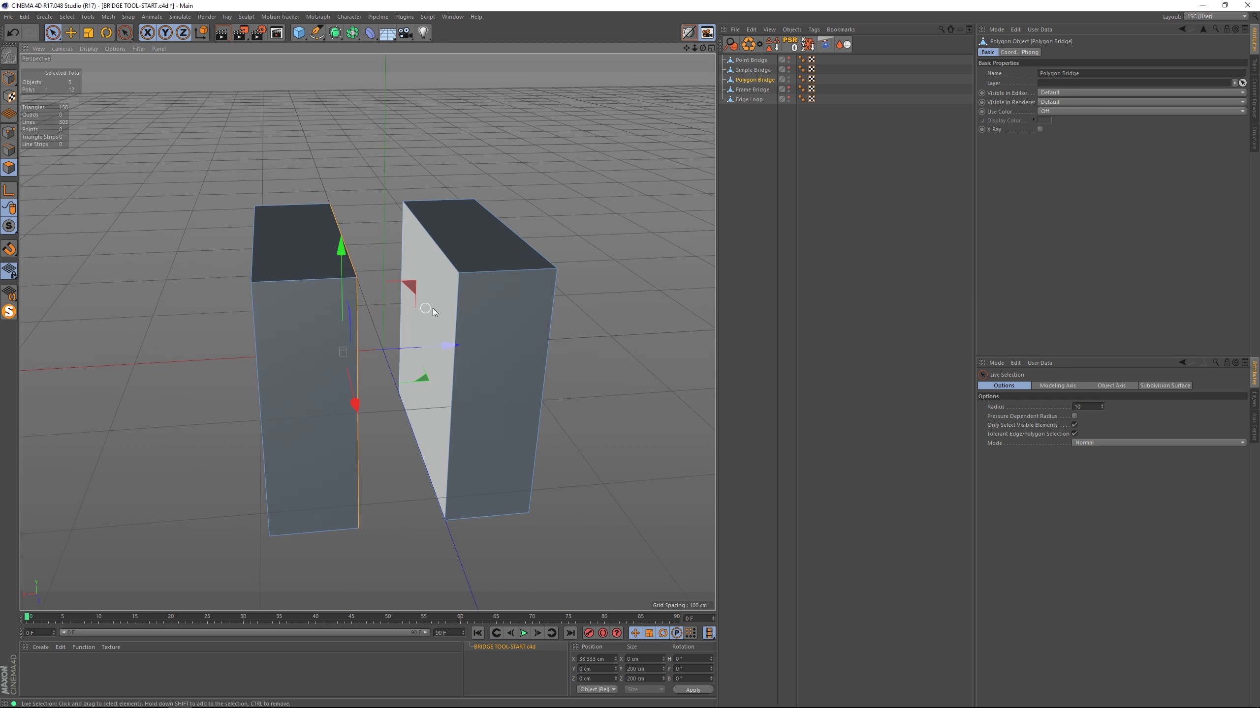
pyautogui.keyDown('shift'); pyautogui.click(436, 296); pyautogui.keyUp('shift')
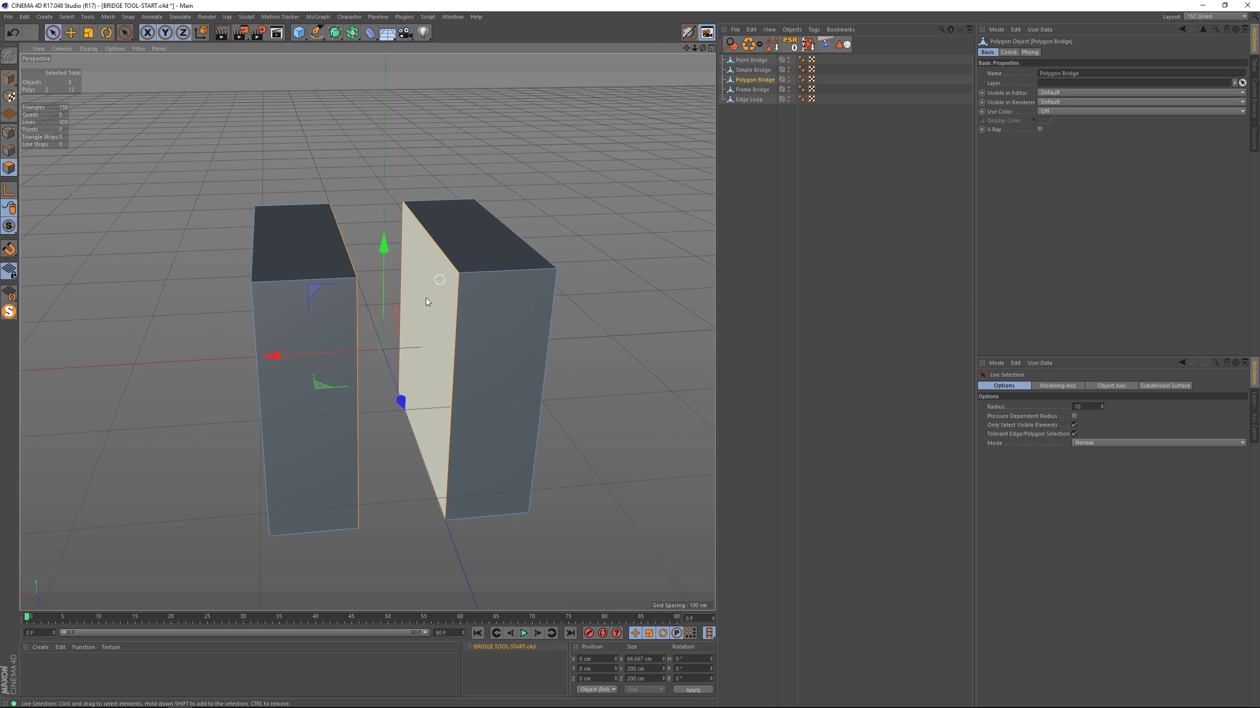
pyautogui.keyDown('alt'); pyautogui.moveTo(426, 301); pyautogui.dragTo(456, 417); pyautogui.keyUp('alt')
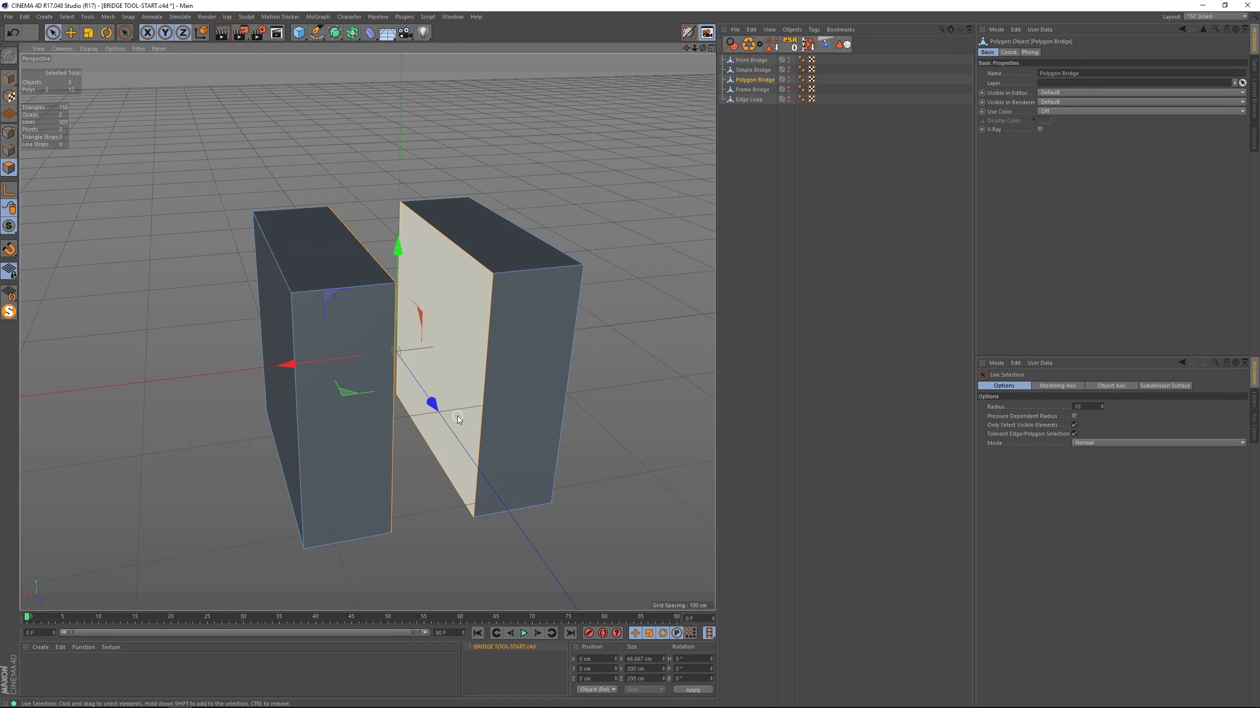
# Bridge the two selected inner faces together into one solid block.
pyautogui.press('m')
pyautogui.press('b')
pyautogui.moveTo(474, 516); pyautogui.dragTo(391, 532)
pyautogui.keyDown('alt'); pyautogui.moveTo(508, 411); pyautogui.dragTo(420, 378); pyautogui.keyUp('alt')
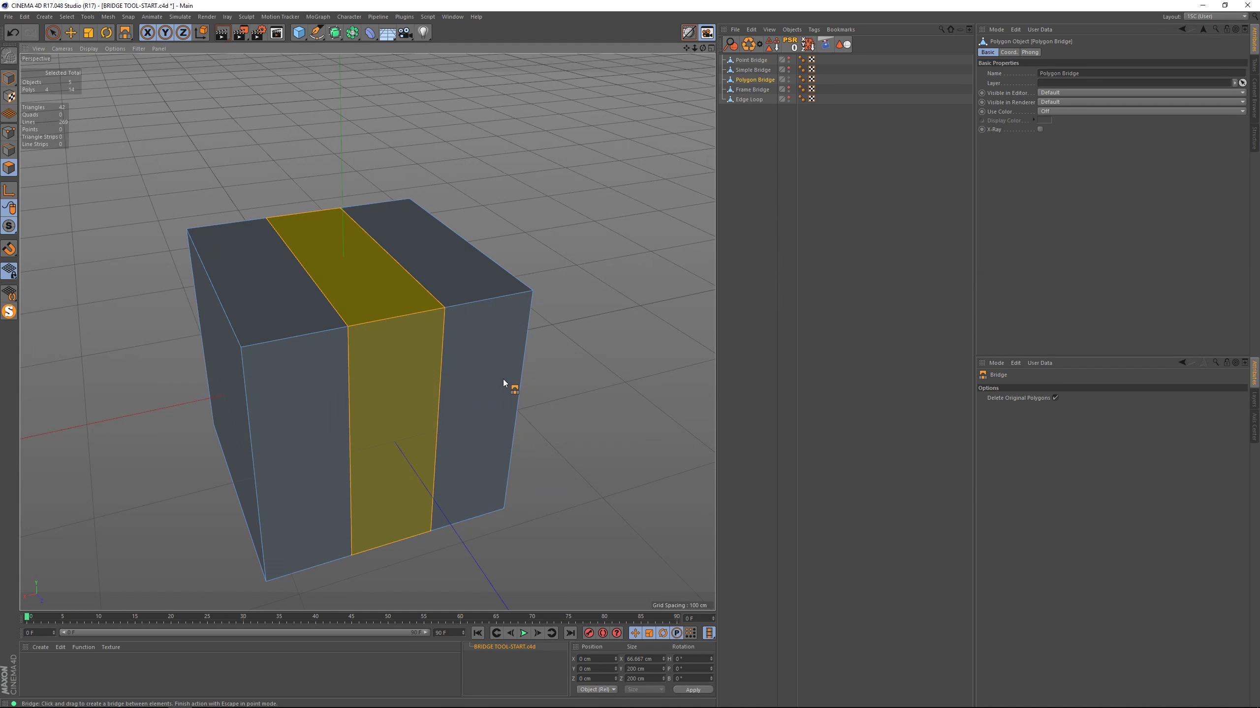
pyautogui.press('space')
# Select the frame's two opposing faces and bridge them into a hole through the frame.
pyautogui.click(543, 244)
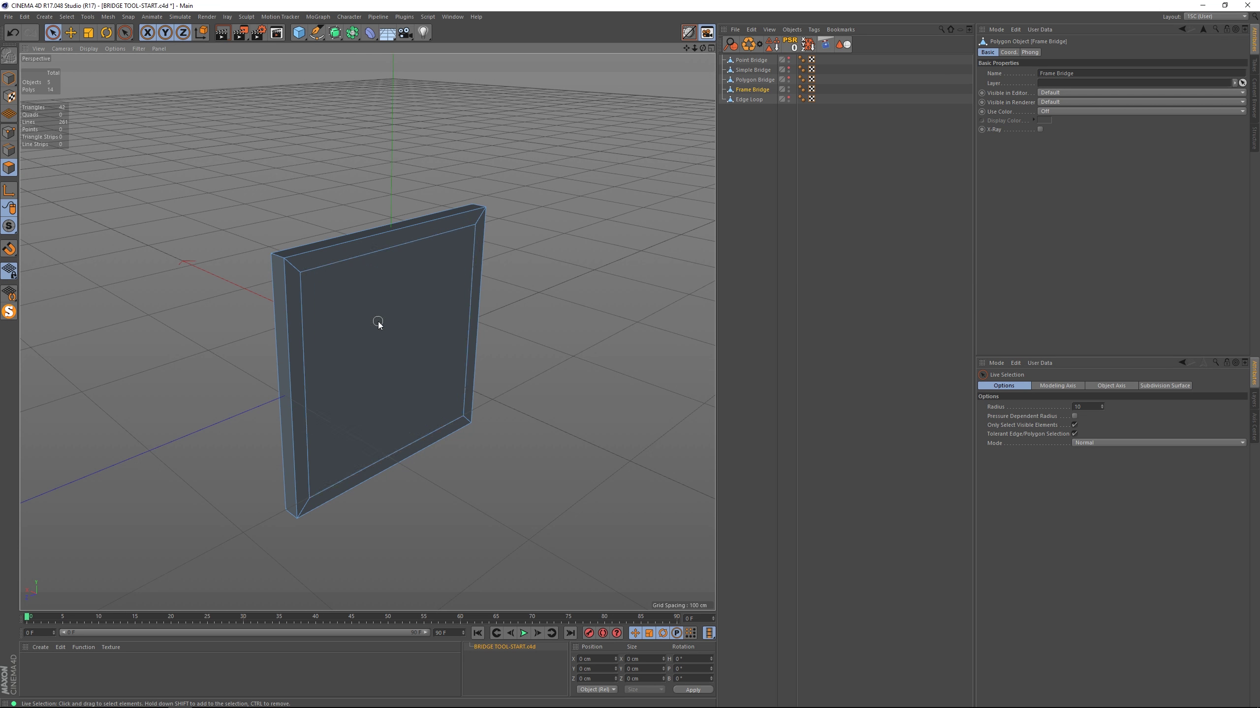
pyautogui.click(377, 328)
pyautogui.keyDown('alt'); pyautogui.moveTo(380, 425); pyautogui.dragTo(333, 322); pyautogui.keyUp('alt')
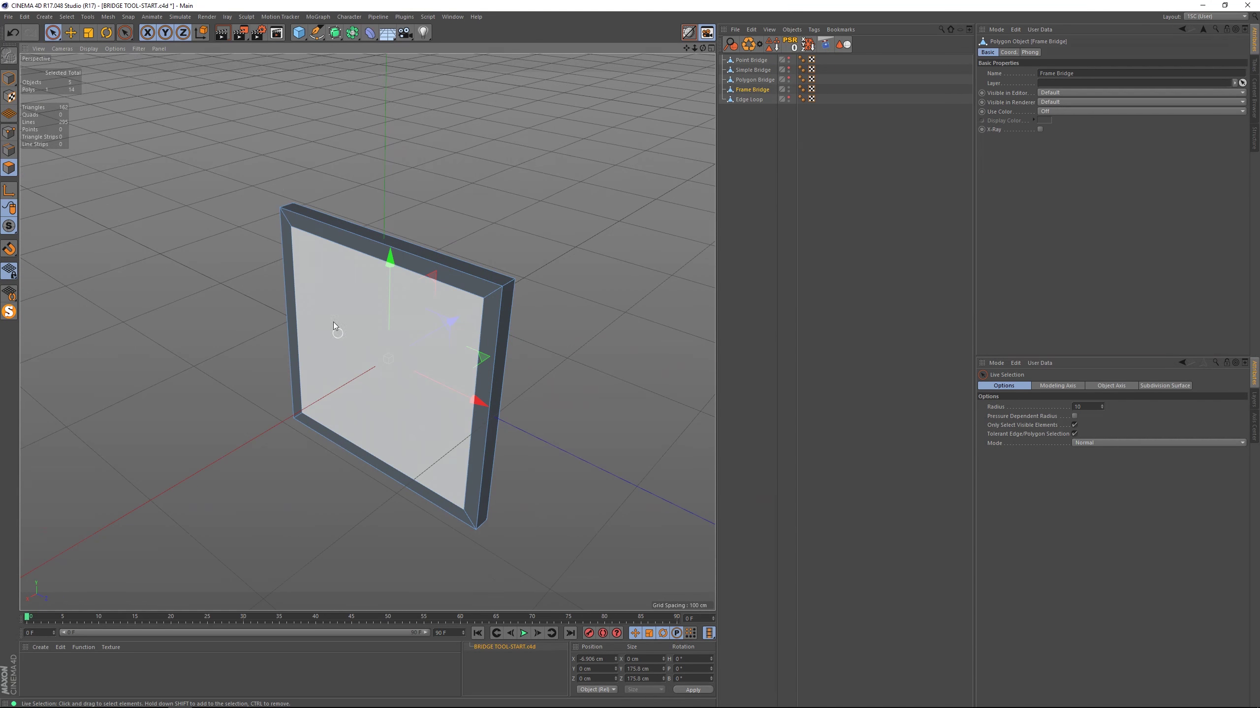
pyautogui.keyDown('shift'); pyautogui.click(334, 302); pyautogui.keyUp('shift')
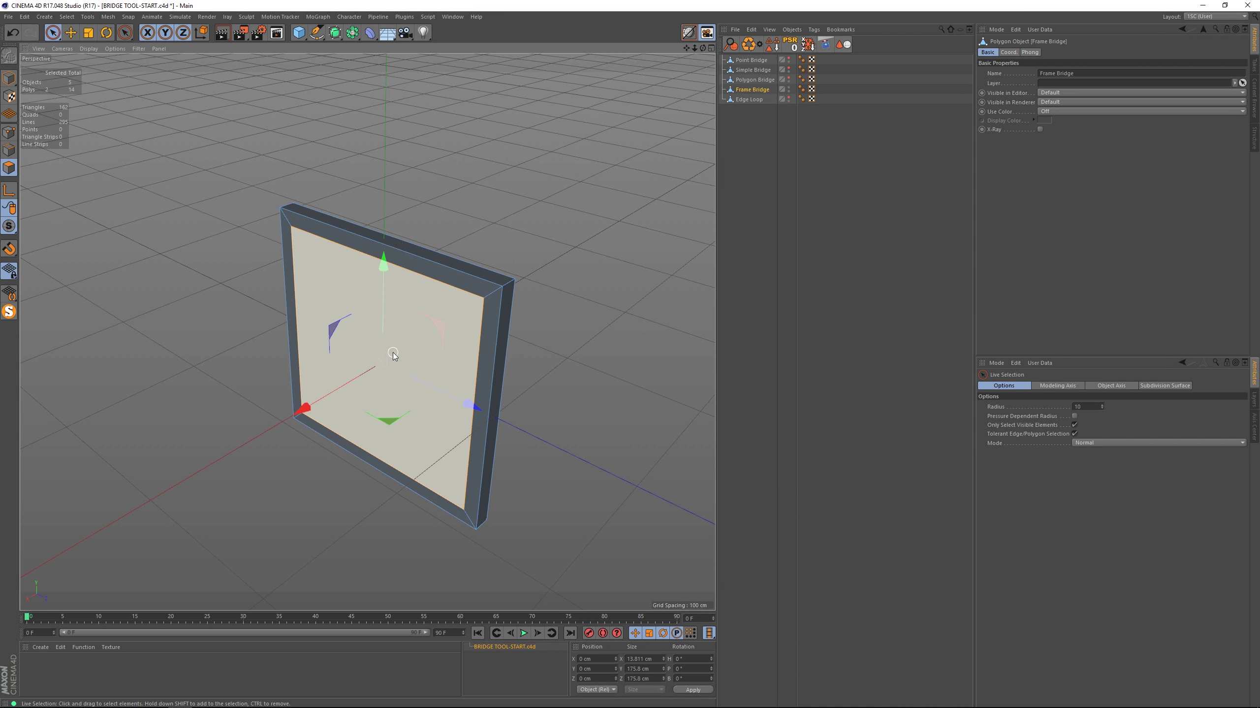
pyautogui.press('m')
pyautogui.press('b')
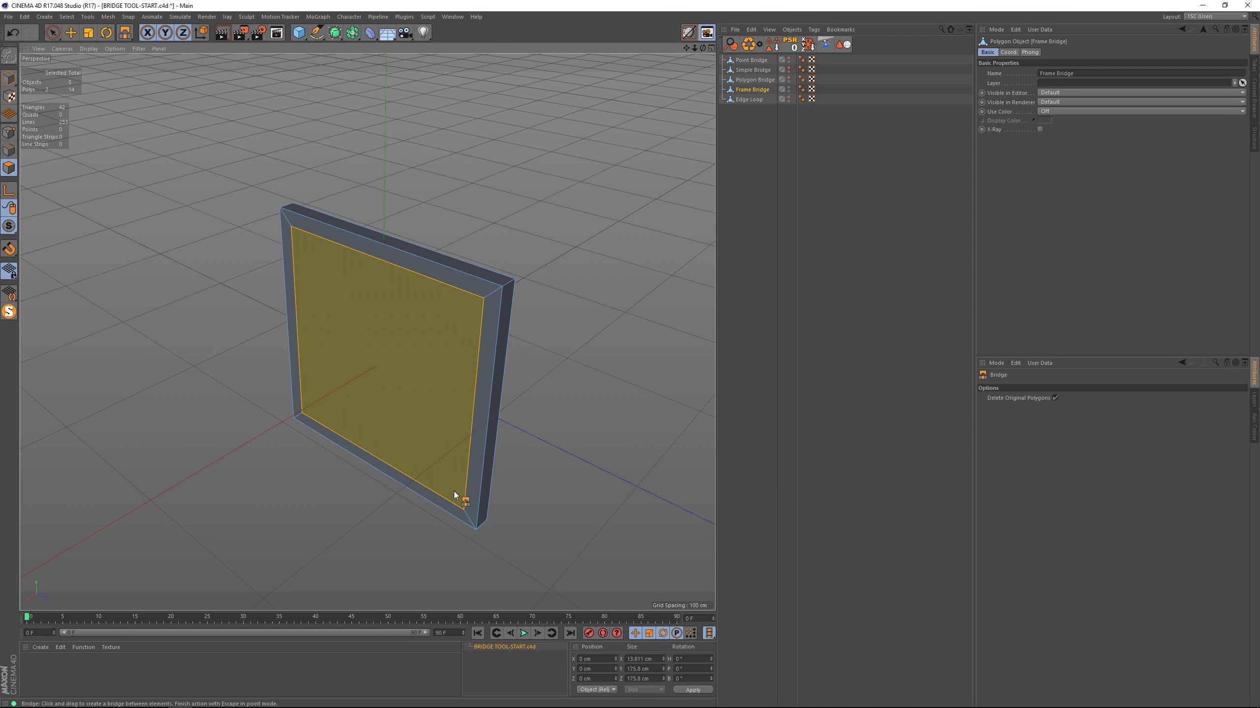
pyautogui.click(454, 491)
pyautogui.keyDown('alt'); pyautogui.moveTo(534, 448); pyautogui.dragTo(422, 416); pyautogui.keyUp('alt')
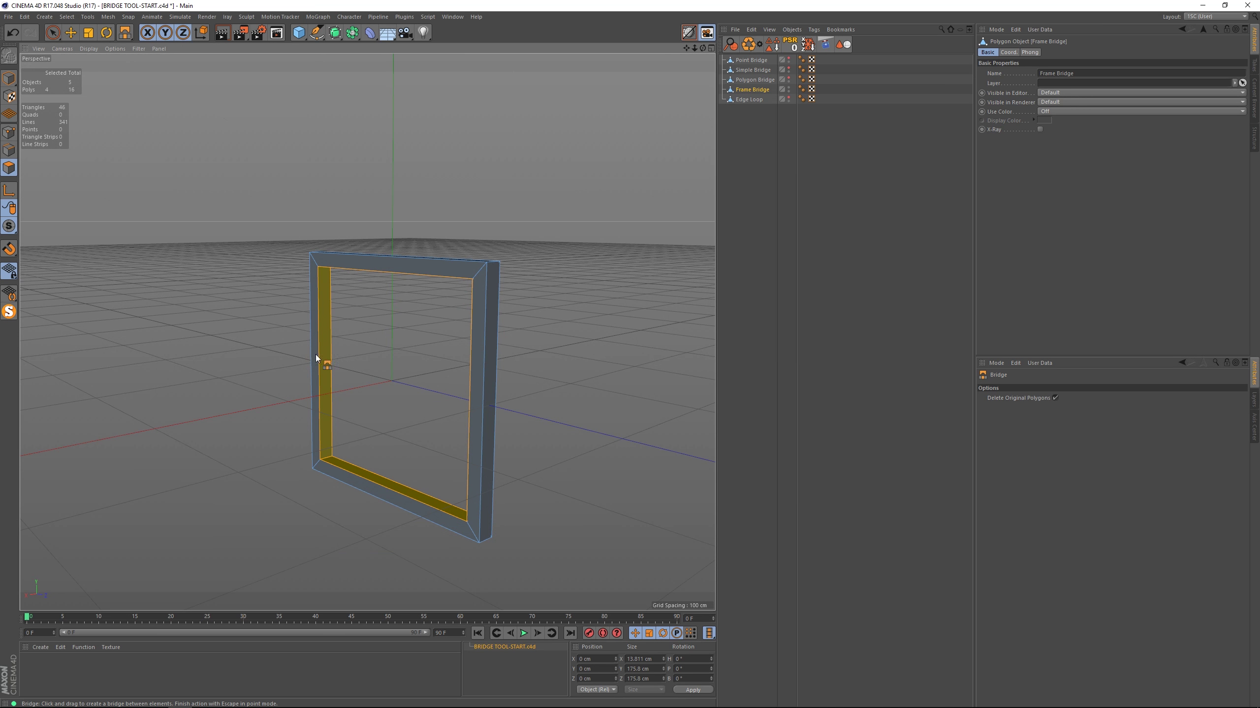
pyautogui.keyDown('alt'); pyautogui.moveTo(403, 463); pyautogui.dragTo(474, 443); pyautogui.keyUp('alt')
# Clear the polygon selection and set Frame Bridge's editor visibility to Off.
pyautogui.press('space')
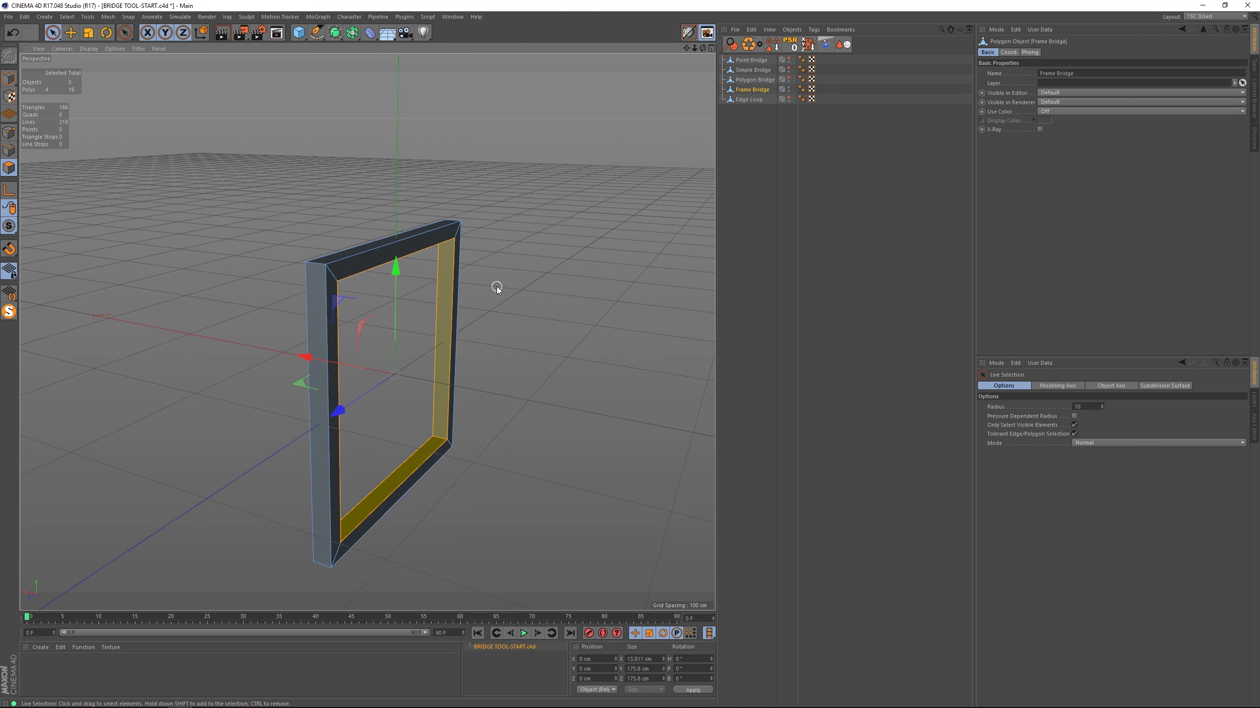
pyautogui.click(498, 273)
pyautogui.keyDown('alt'); pyautogui.moveTo(515, 373); pyautogui.dragTo(467, 352); pyautogui.keyUp('alt')
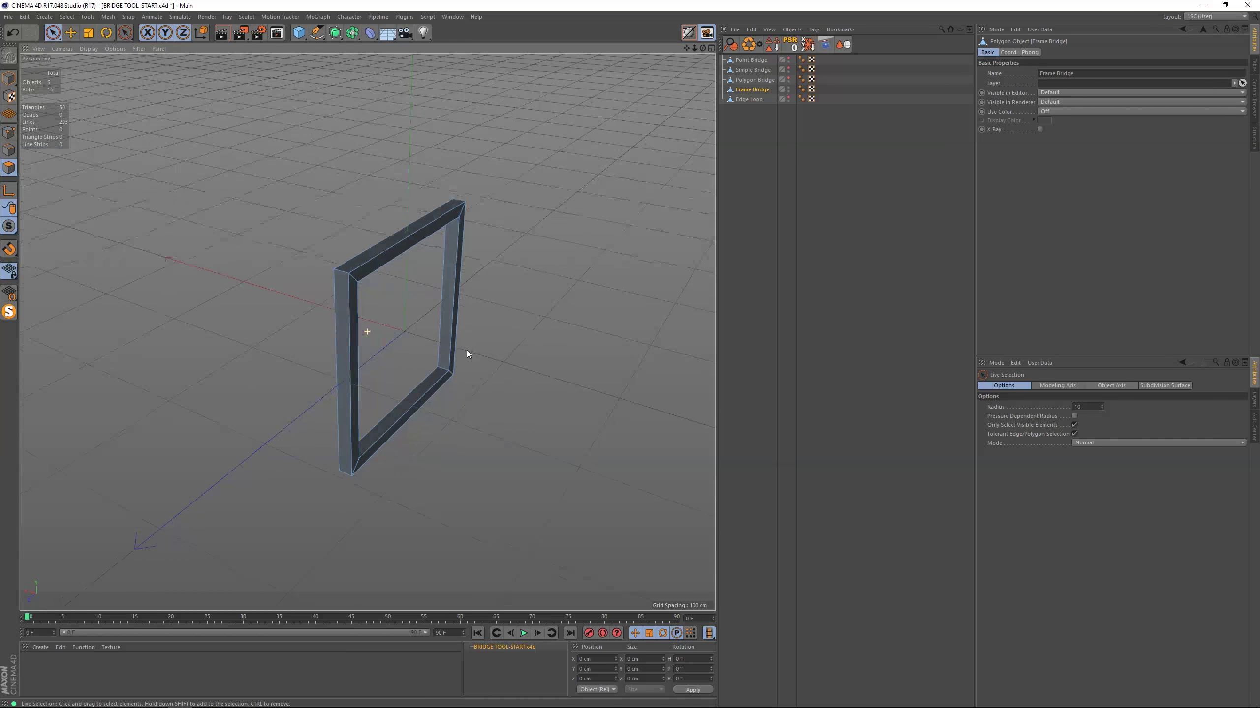
pyautogui.keyDown('alt'); pyautogui.moveTo(510, 273); pyautogui.dragTo(530, 257); pyautogui.keyUp('alt')
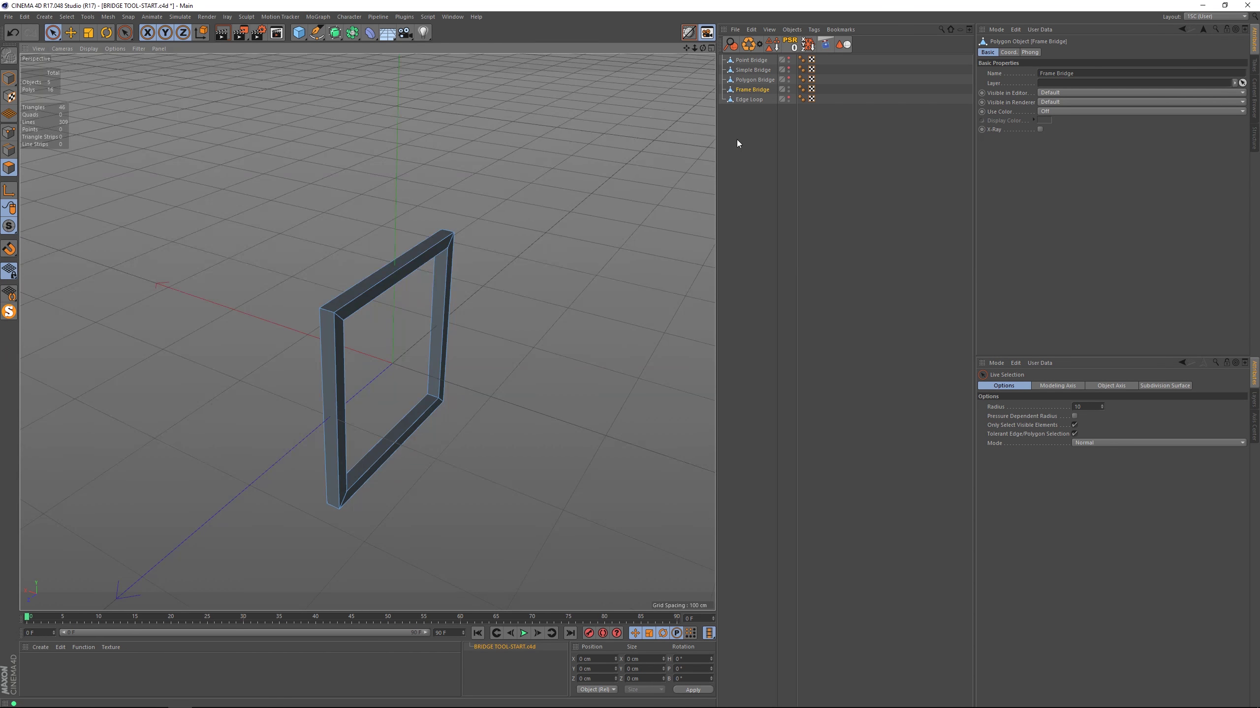
pyautogui.click(789, 89)
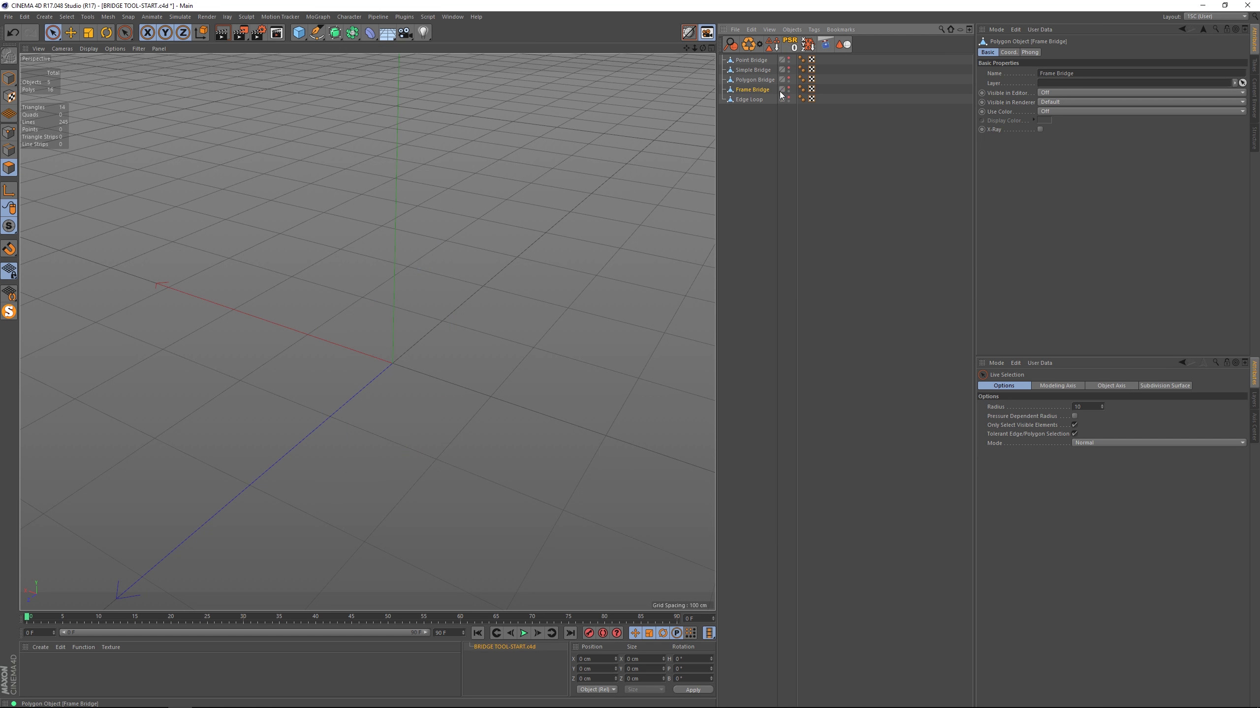
# Show the Edge Loop object and zoom in on its two strips.
pyautogui.click(757, 99)
pyautogui.keyDown('alt'); pyautogui.moveTo(545, 257); pyautogui.dragTo(547, 396); pyautogui.keyUp('alt')
pyautogui.scroll(2, 510, 387)
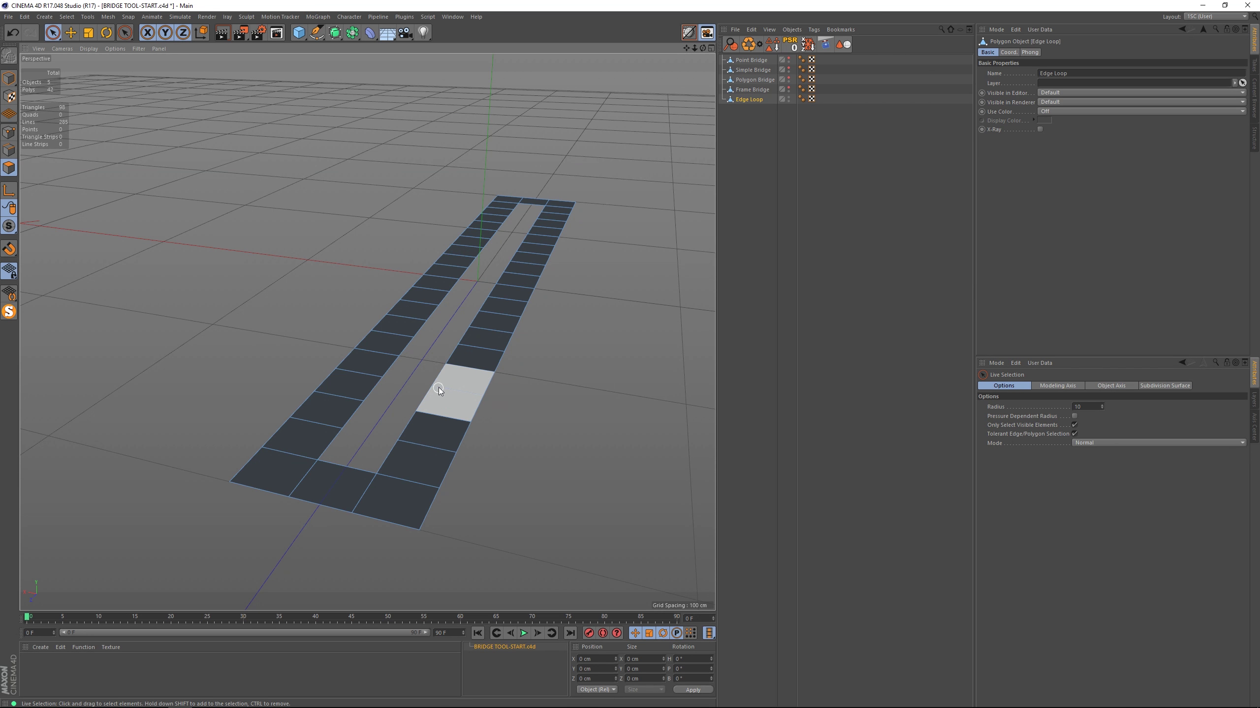
# Bridge two edge pairs across the strips' gap in Edge mode, then undo them.
pyautogui.press('m')
pyautogui.press('b')
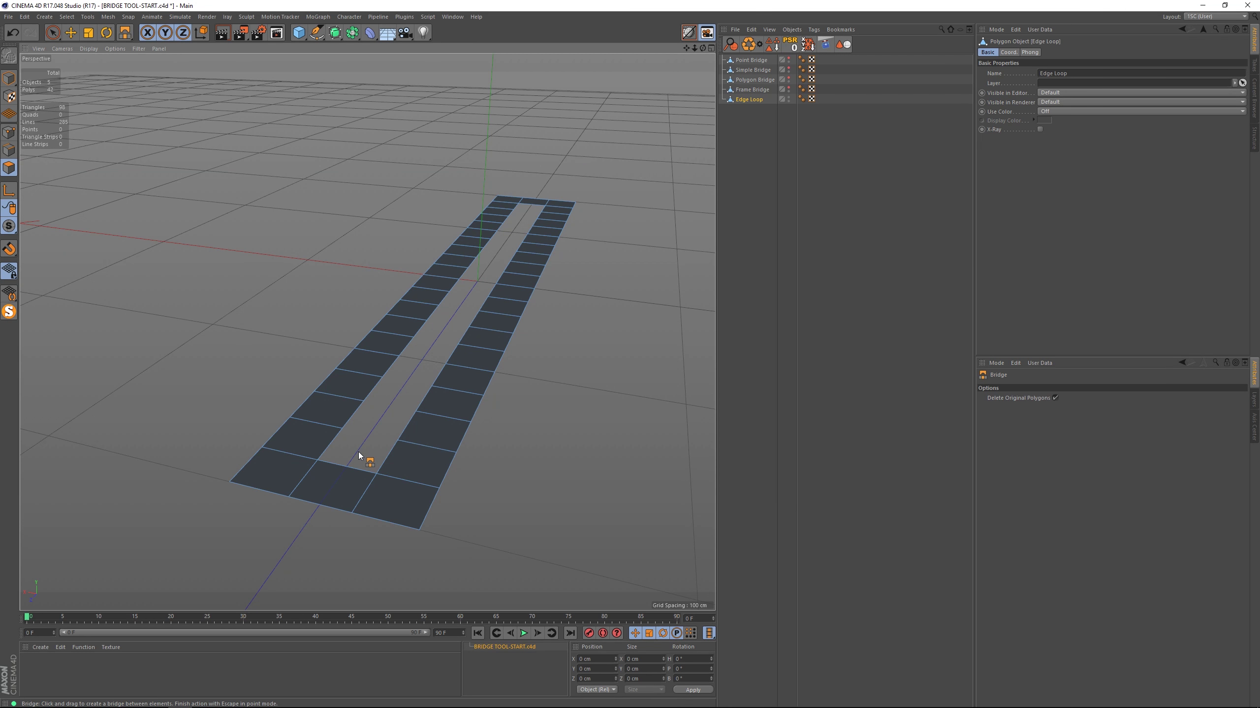
pyautogui.press('Return')
pyautogui.moveTo(337, 439); pyautogui.dragTo(392, 465)
pyautogui.moveTo(353, 420); pyautogui.dragTo(427, 419)
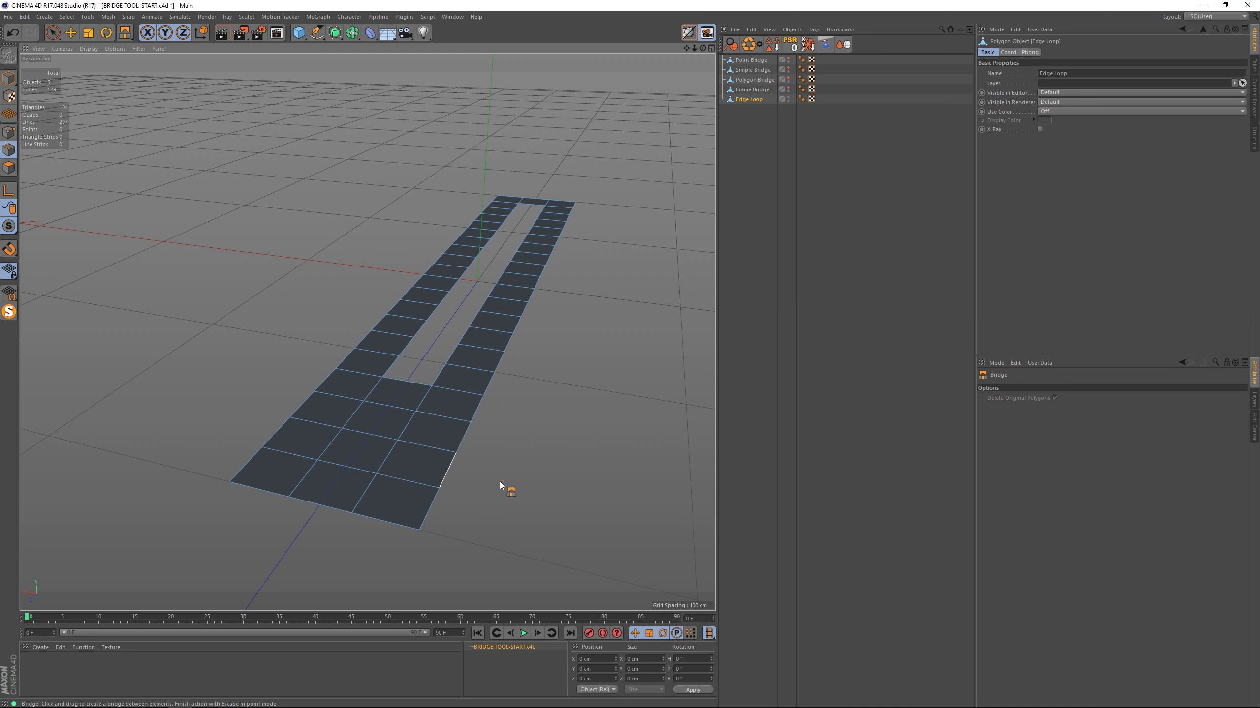
pyautogui.hotkey('ctrl', 'z')
pyautogui.hotkey('ctrl', 'z')
pyautogui.hotkey('ctrl', 'z')
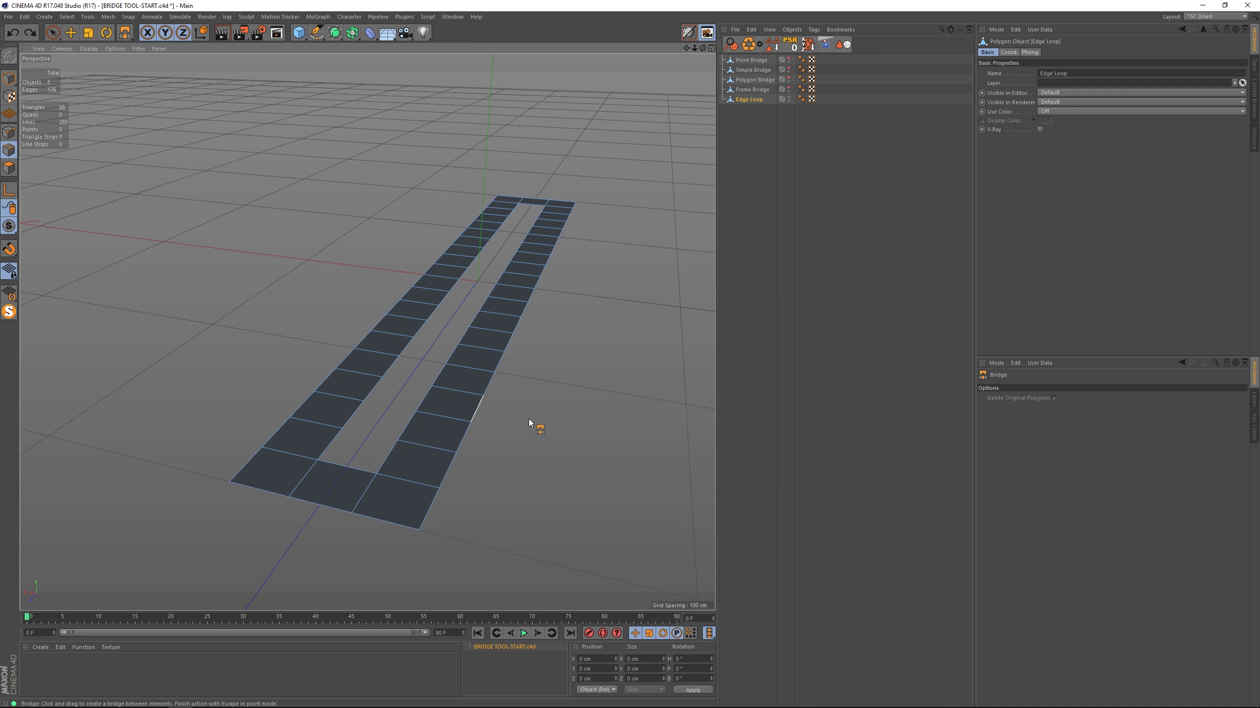
pyautogui.press('space')
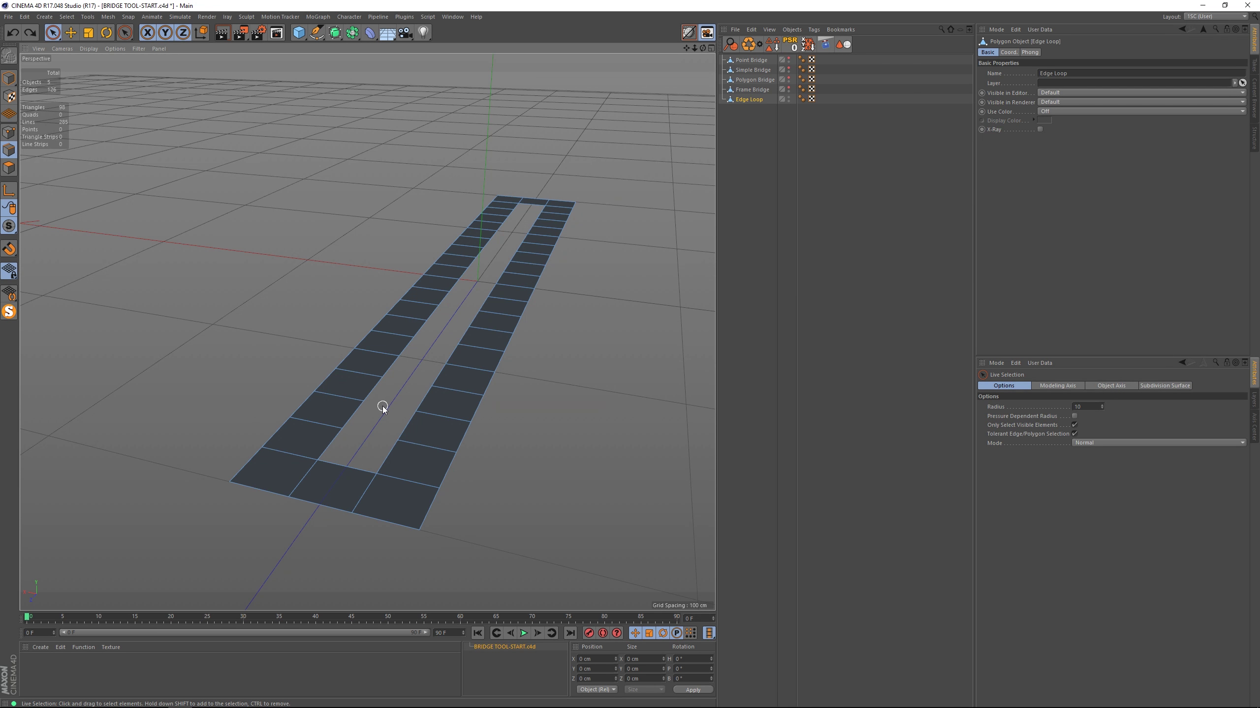
# Select both strips' inner edge loops and Stitch and Sew them across the gap.
pyautogui.press('e')
pyautogui.doubleClick(378, 389)
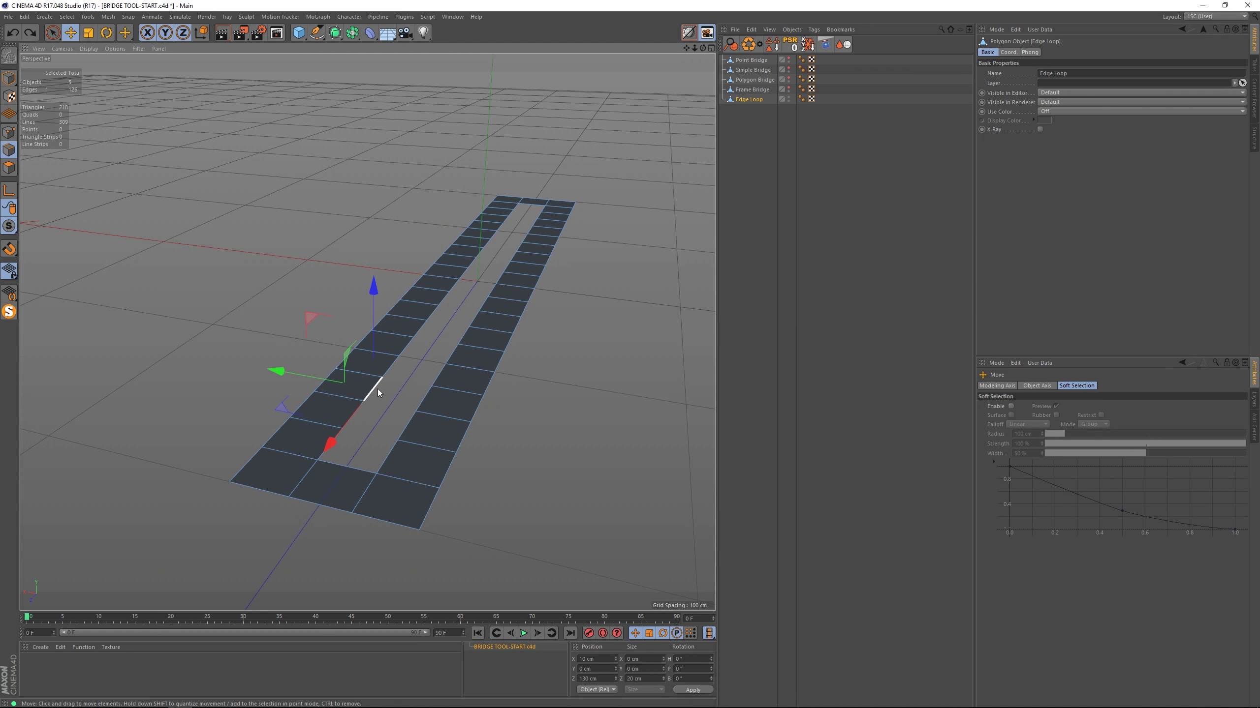
pyautogui.keyDown('shift'); pyautogui.doubleClick(428, 404); pyautogui.keyUp('shift')
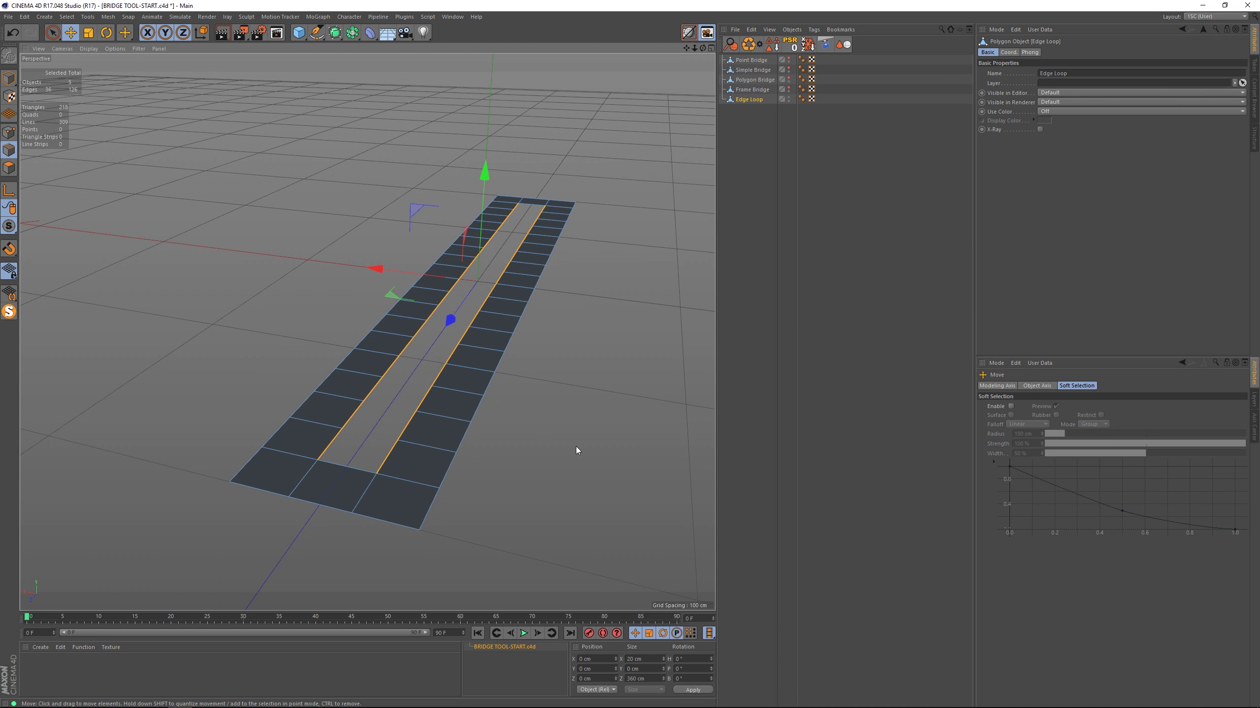
pyautogui.rightClick(379, 424)
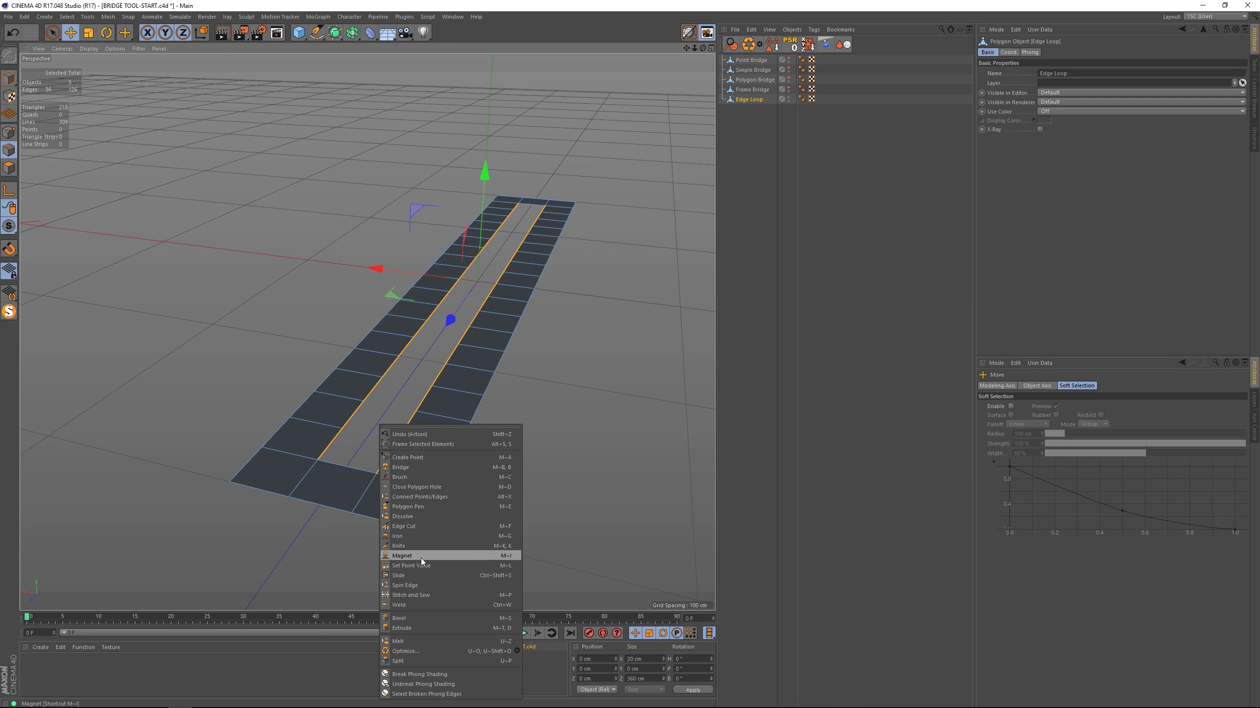
pyautogui.click(418, 572)
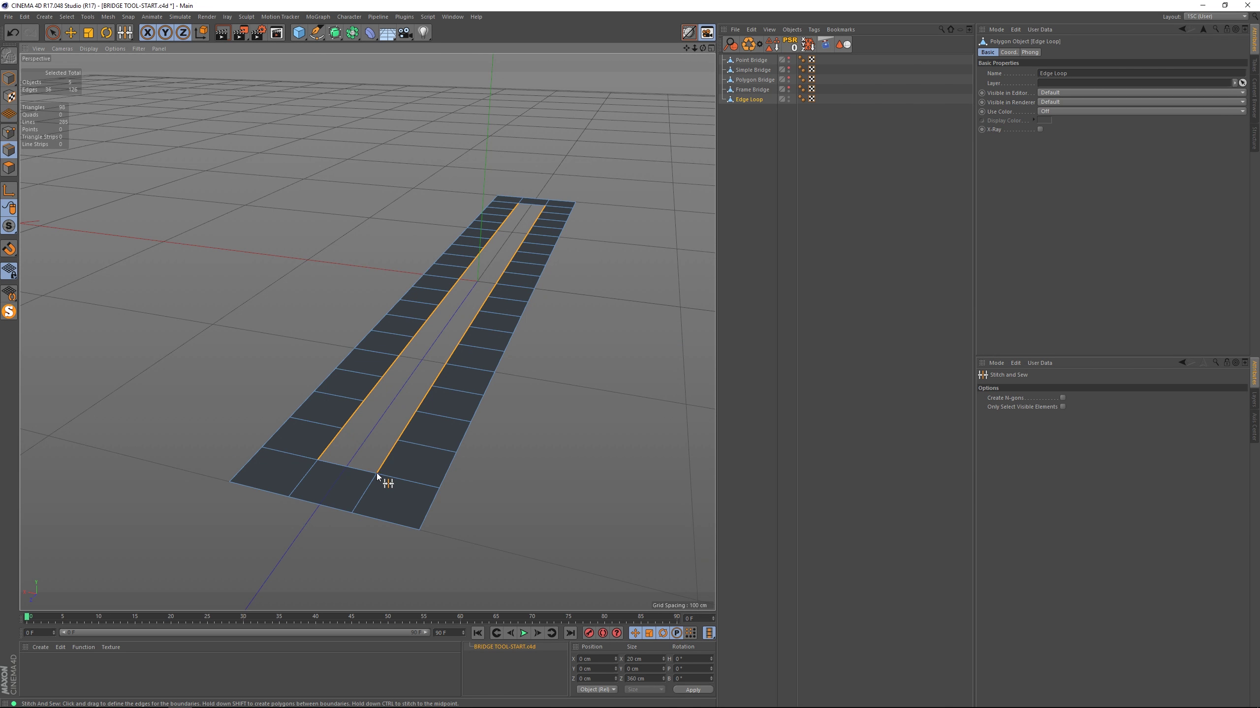
pyautogui.moveTo(376, 472); pyautogui.dragTo(313, 459)
pyautogui.moveTo(317, 461)
pyautogui.mouseDown()
pyautogui.moveTo(342, 429)
pyautogui.moveTo(317, 465)
pyautogui.mouseUp()
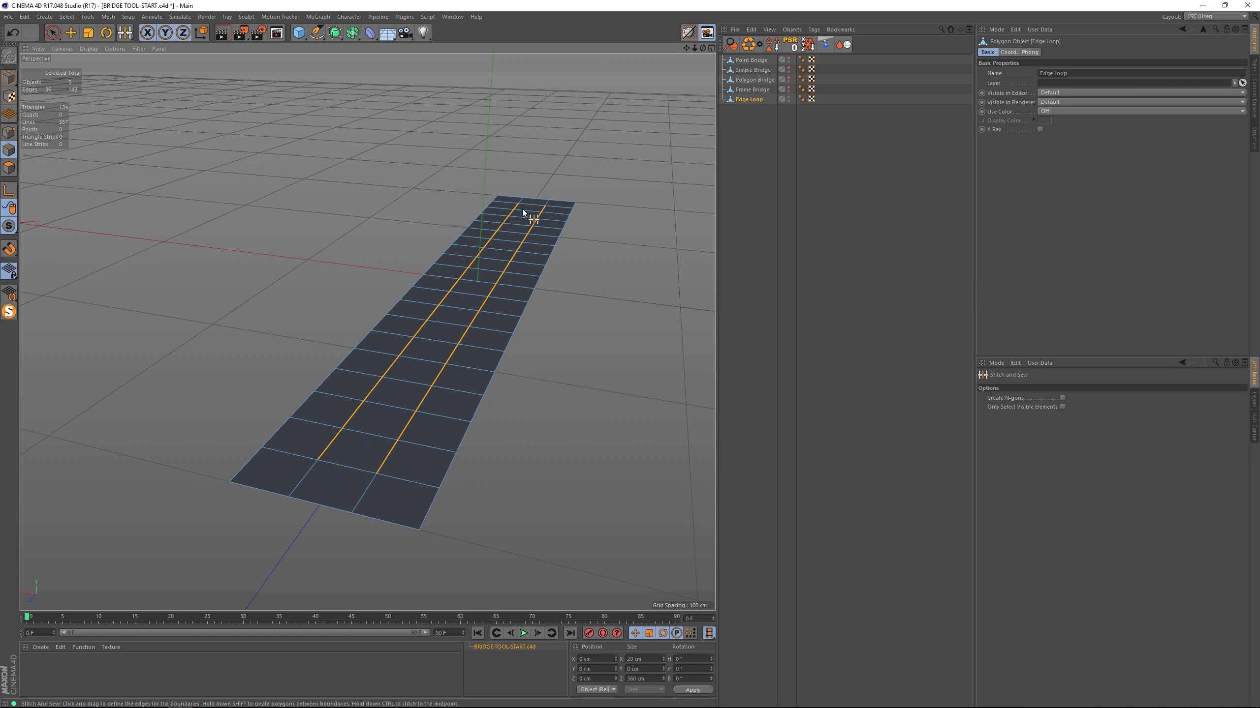
pyautogui.press('space')
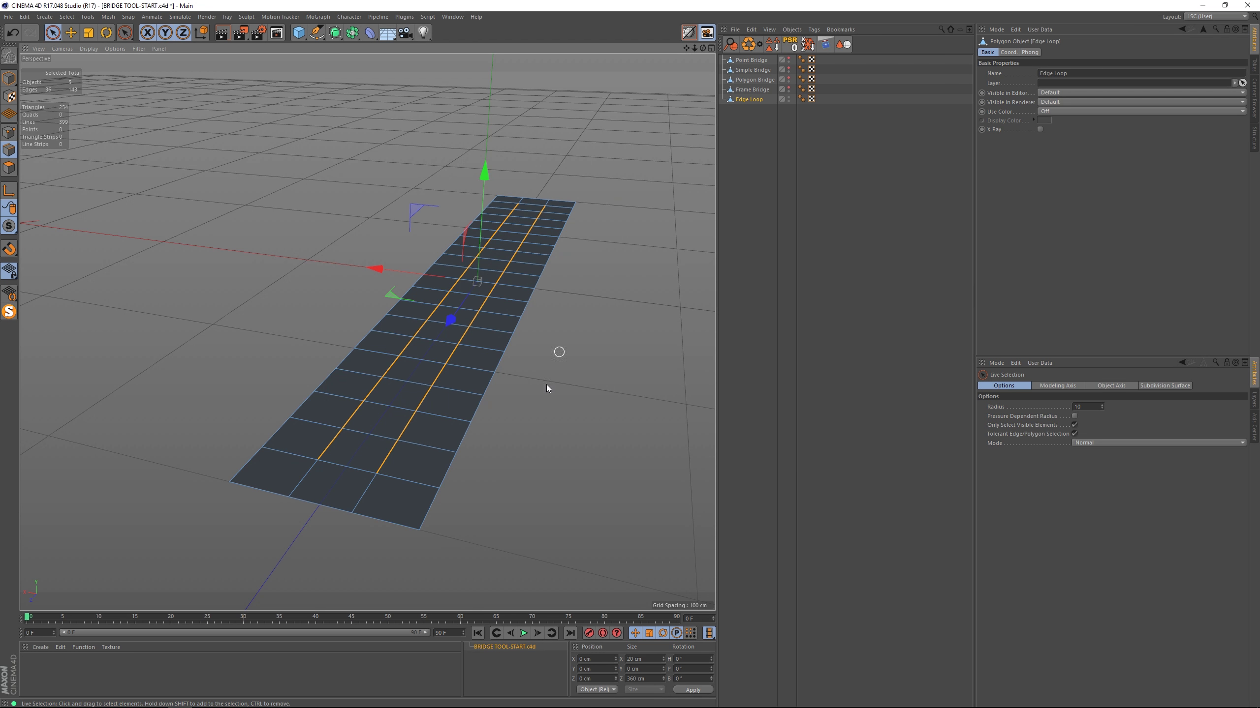
# Delete the plane's middle polygon column, splitting it into two strips.
pyautogui.keyDown('alt'); pyautogui.moveTo(546, 384); pyautogui.dragTo(565, 467); pyautogui.keyUp('alt')
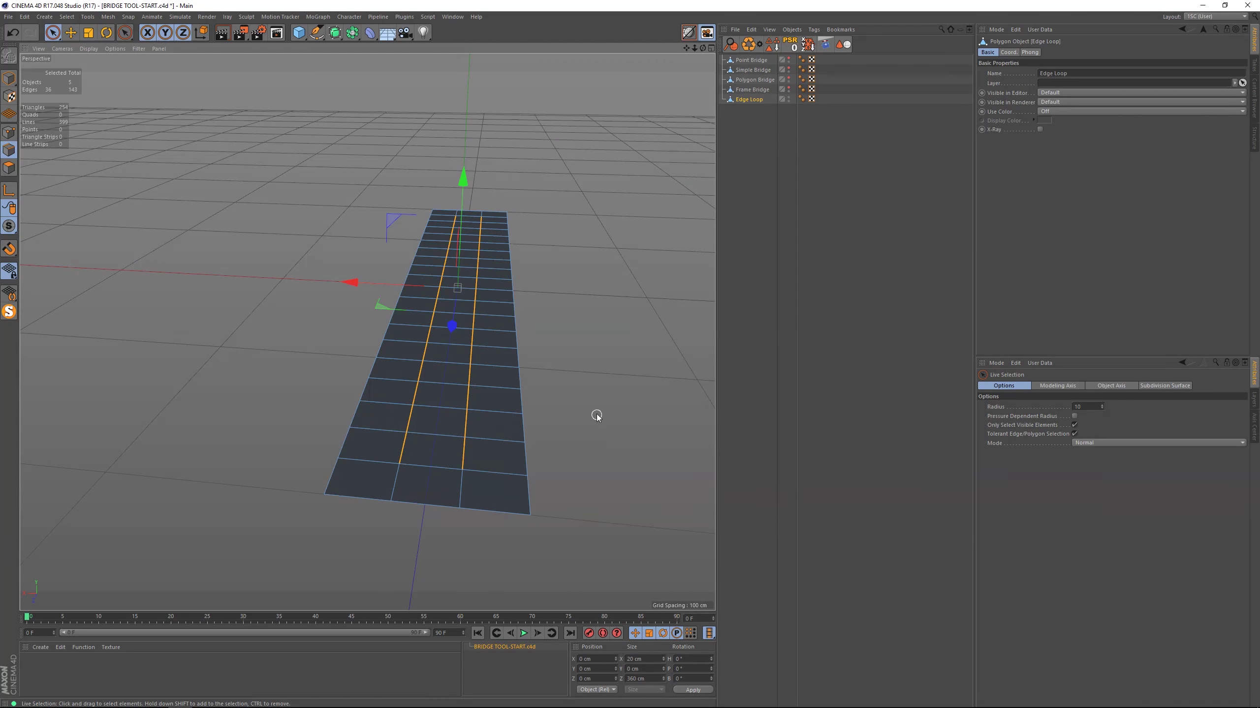
pyautogui.press('Return')
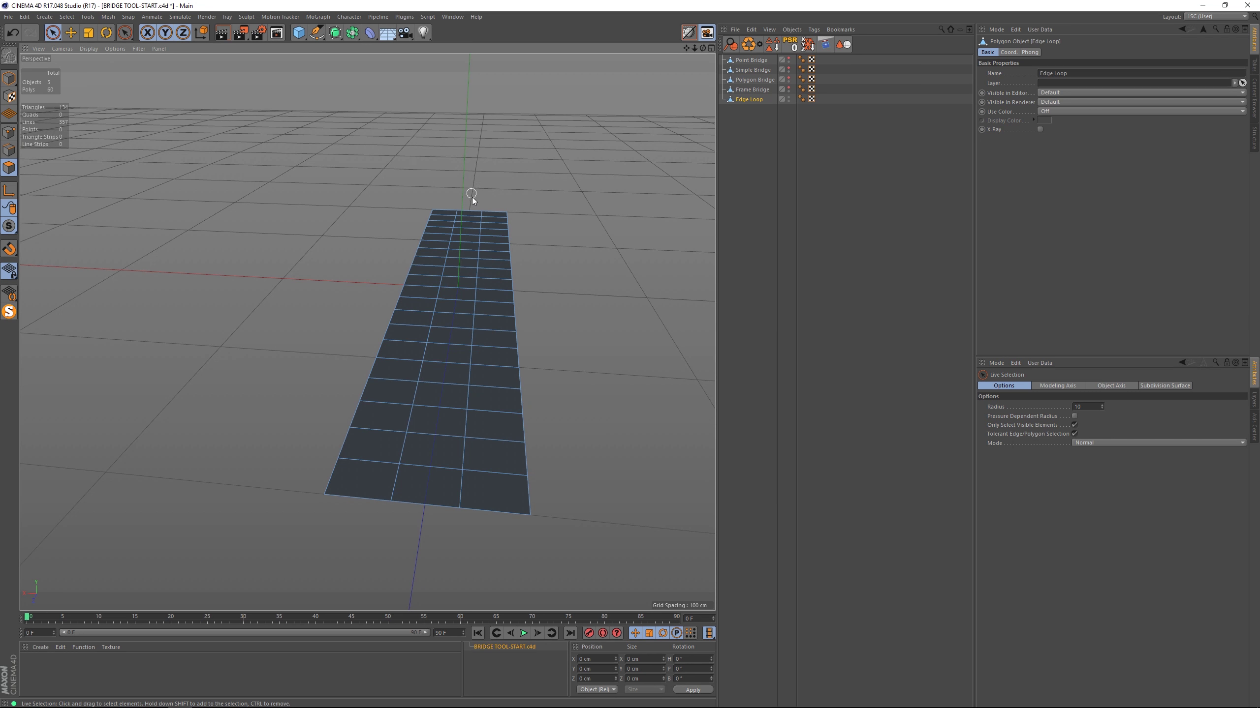
pyautogui.moveTo(472, 197); pyautogui.dragTo(429, 447)
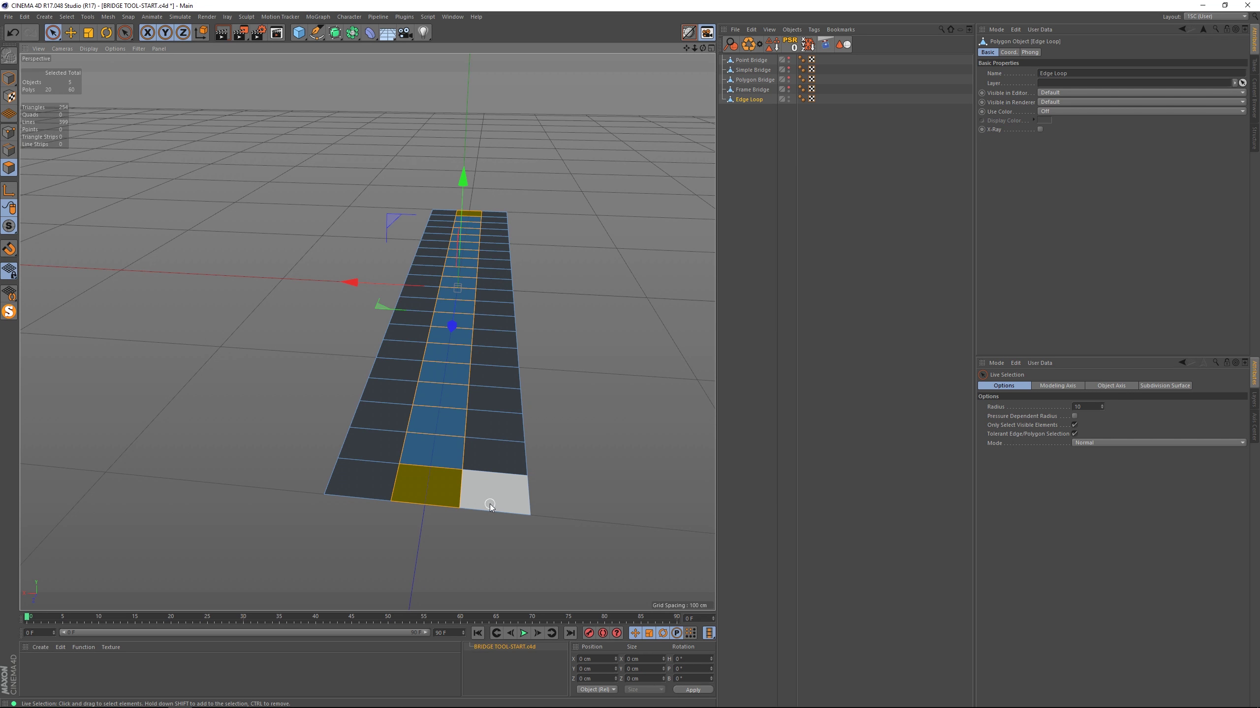
pyautogui.press('Delete')
pyautogui.keyDown('alt'); pyautogui.moveTo(574, 378); pyautogui.dragTo(550, 374); pyautogui.keyUp('alt')
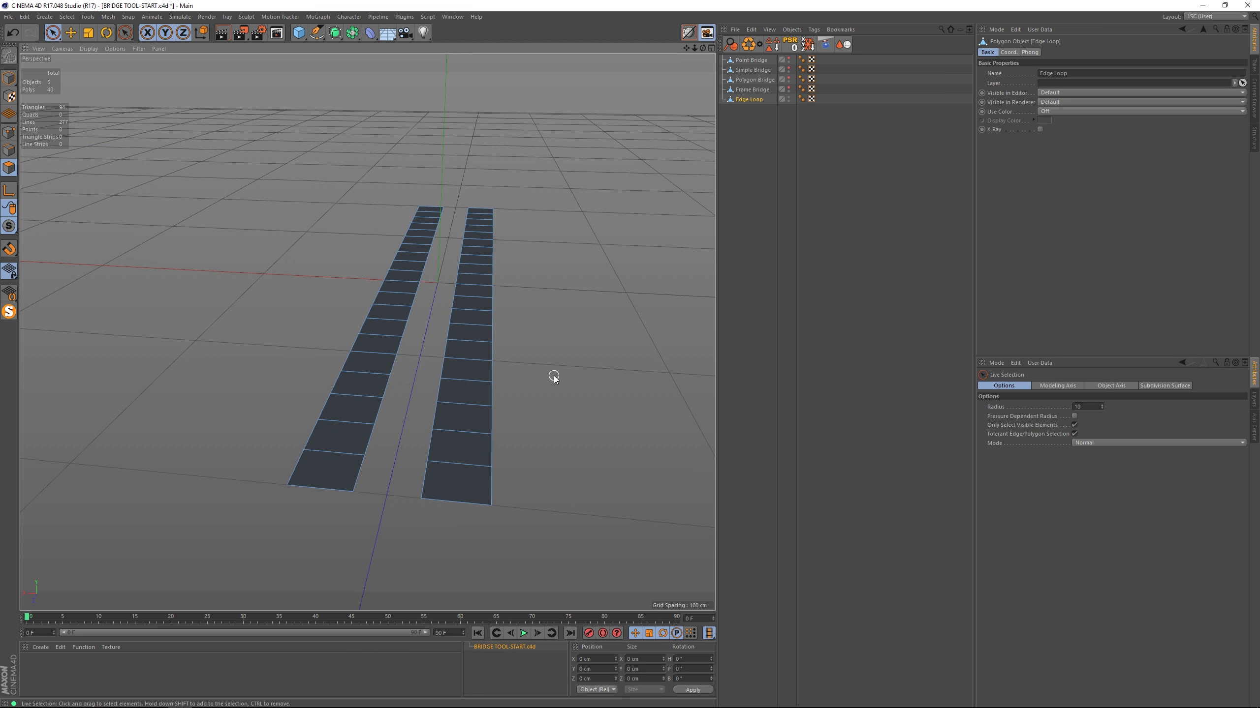
# Select both strips' inner edge loops in Edge mode.
pyautogui.press('Return')
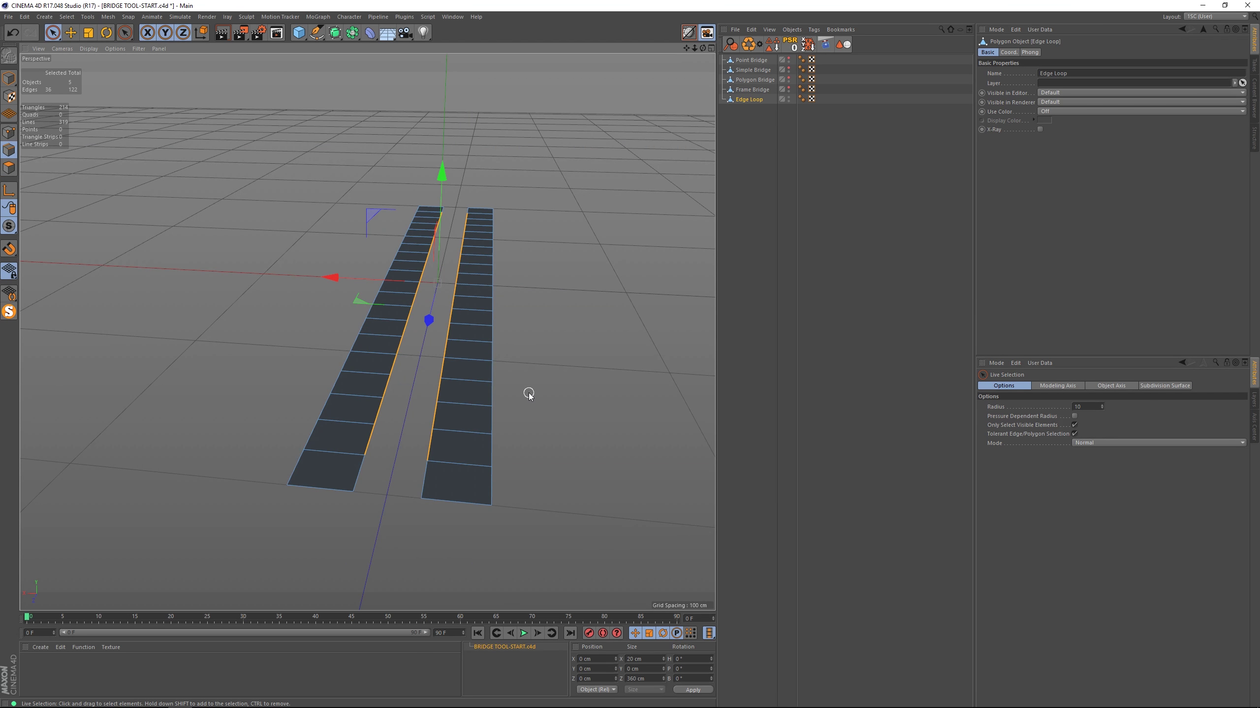
pyautogui.press('e')
pyautogui.click(360, 467)
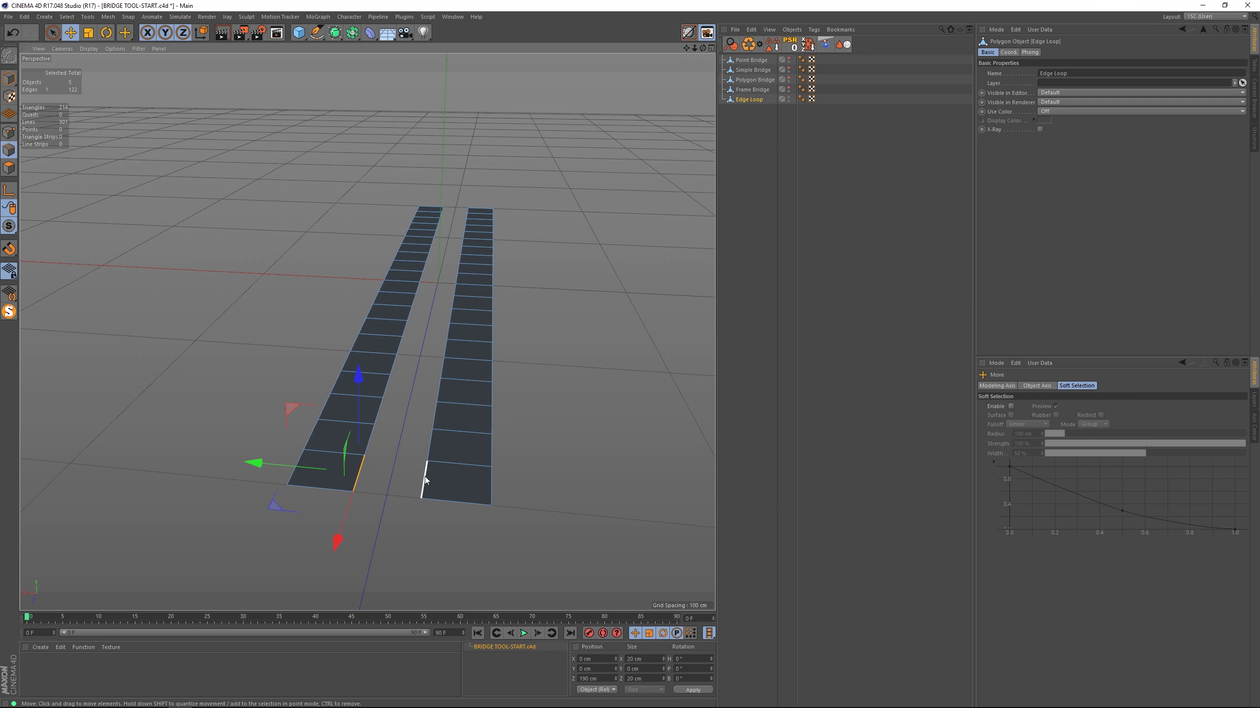
pyautogui.doubleClick(425, 481)
pyautogui.keyDown('shift'); pyautogui.doubleClick(369, 437); pyautogui.keyUp('shift')
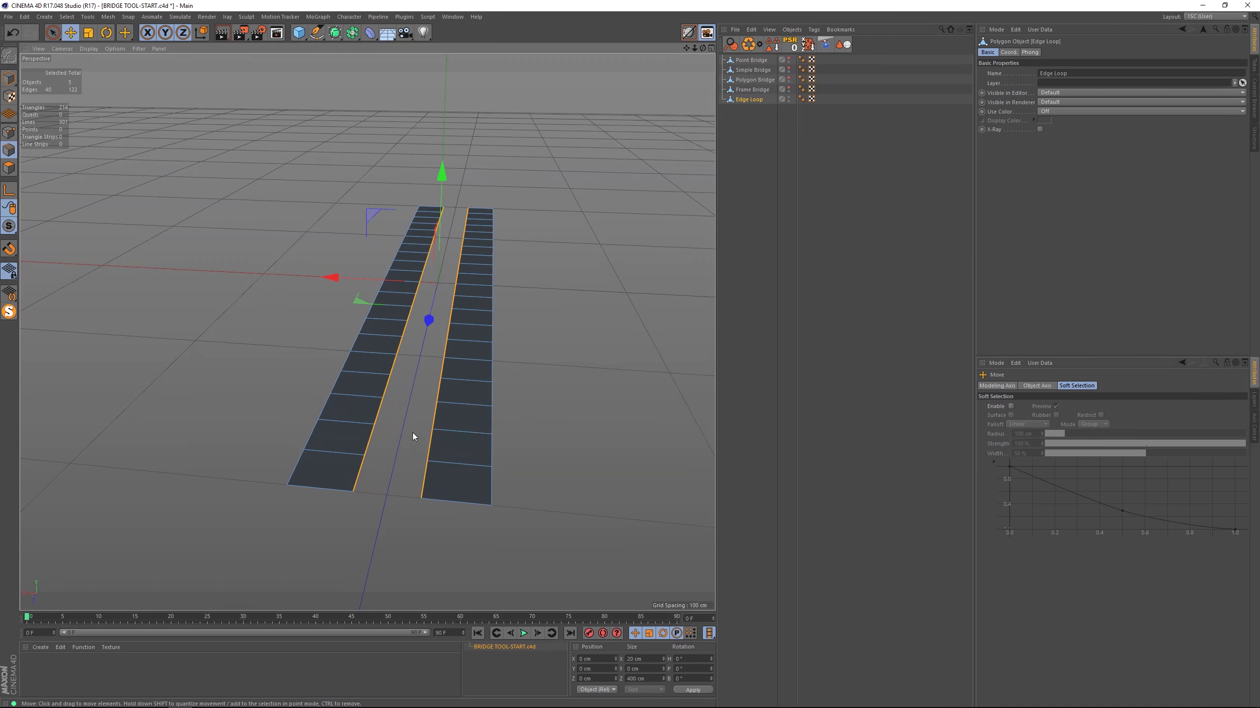
# Stitch and Sew the two inner edge loops together to refill the gap.
pyautogui.rightClick(386, 427)
pyautogui.click(416, 598)
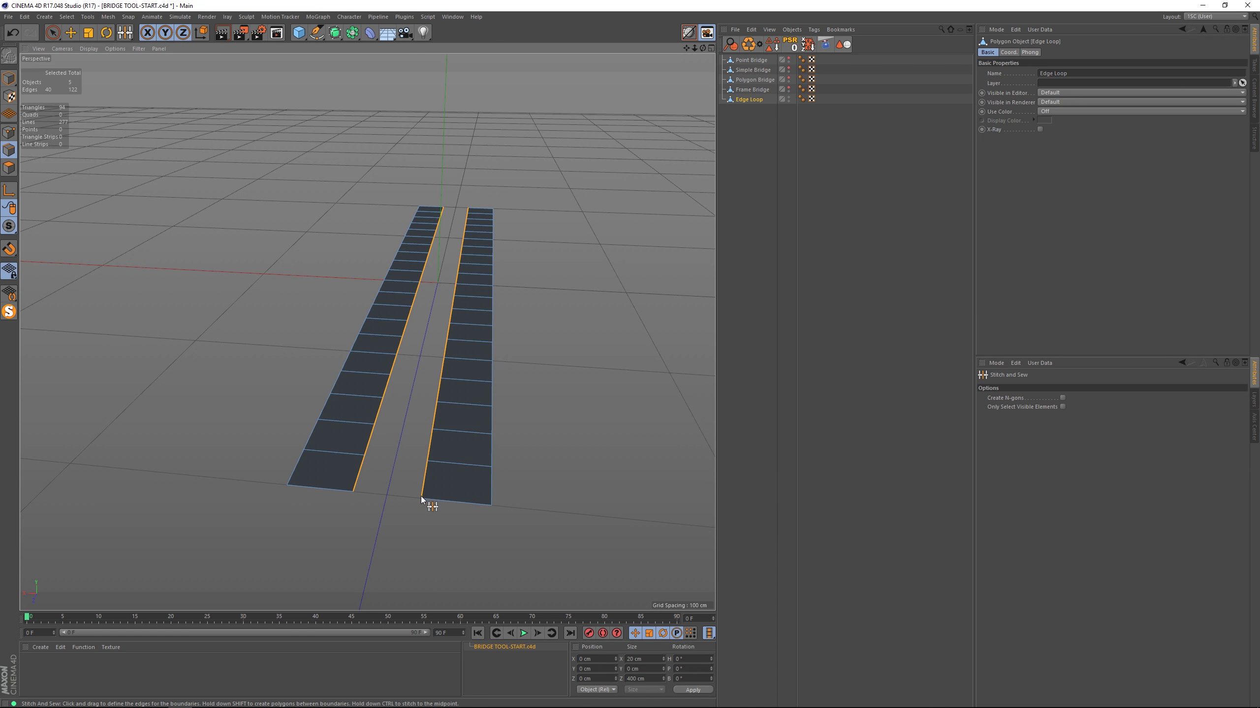
pyautogui.moveTo(421, 496); pyautogui.dragTo(345, 491)
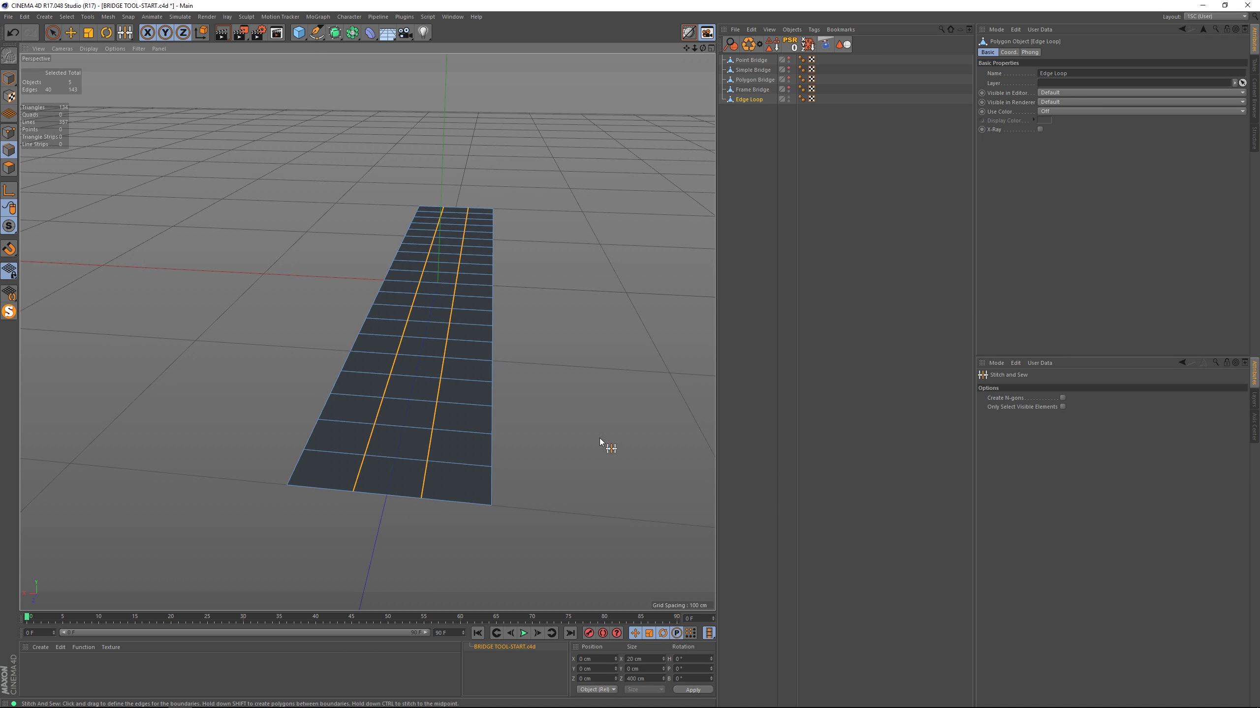
pyautogui.press('space')
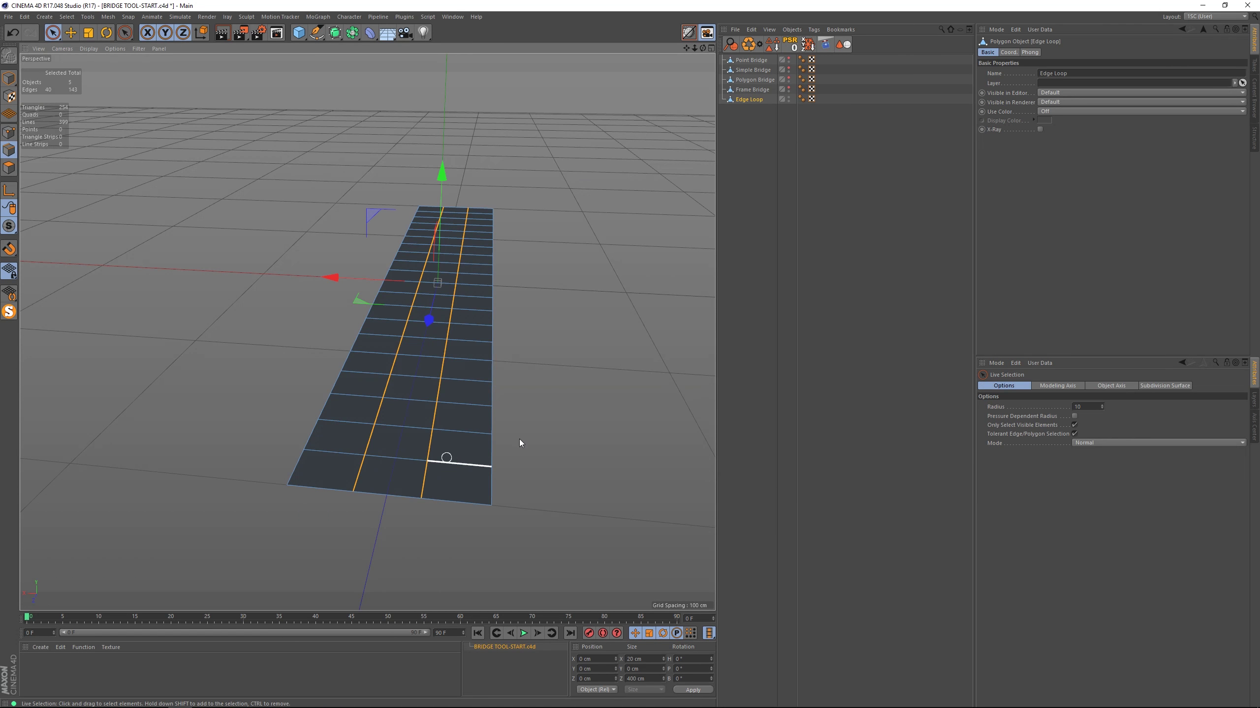
pyautogui.click(582, 394)
pyautogui.keyDown('alt'); pyautogui.moveTo(582, 394); pyautogui.dragTo(518, 400); pyautogui.keyUp('alt')
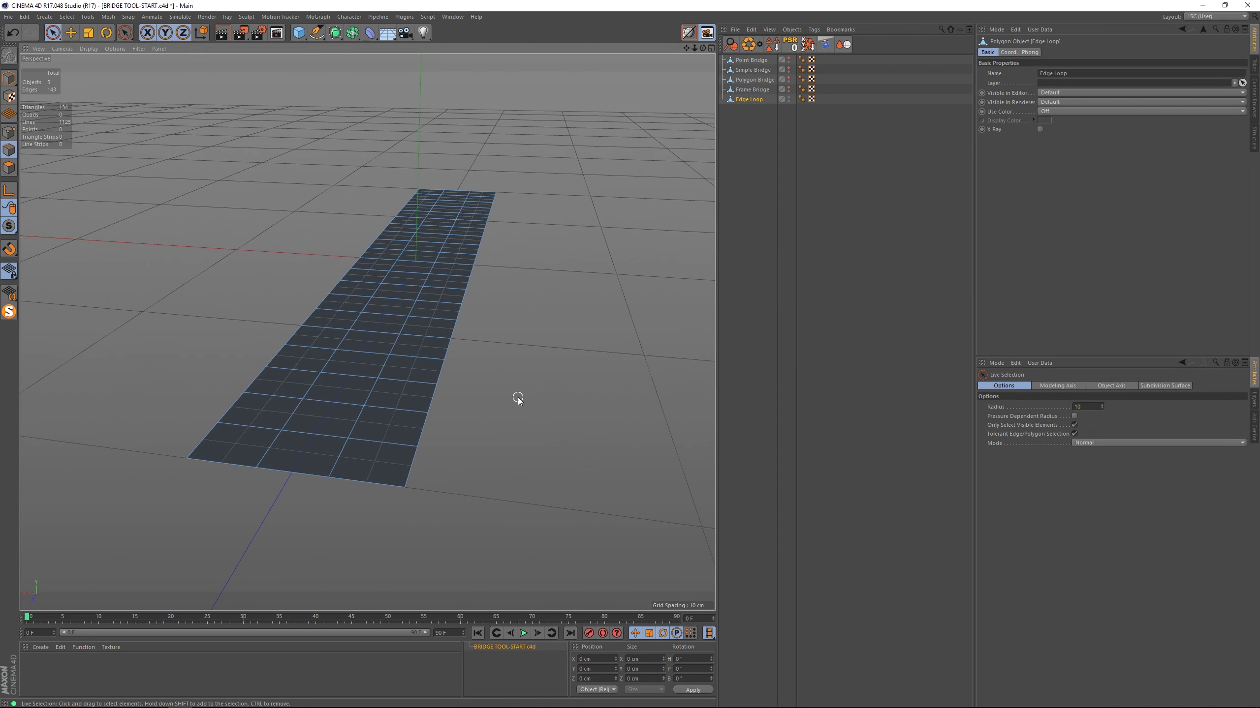